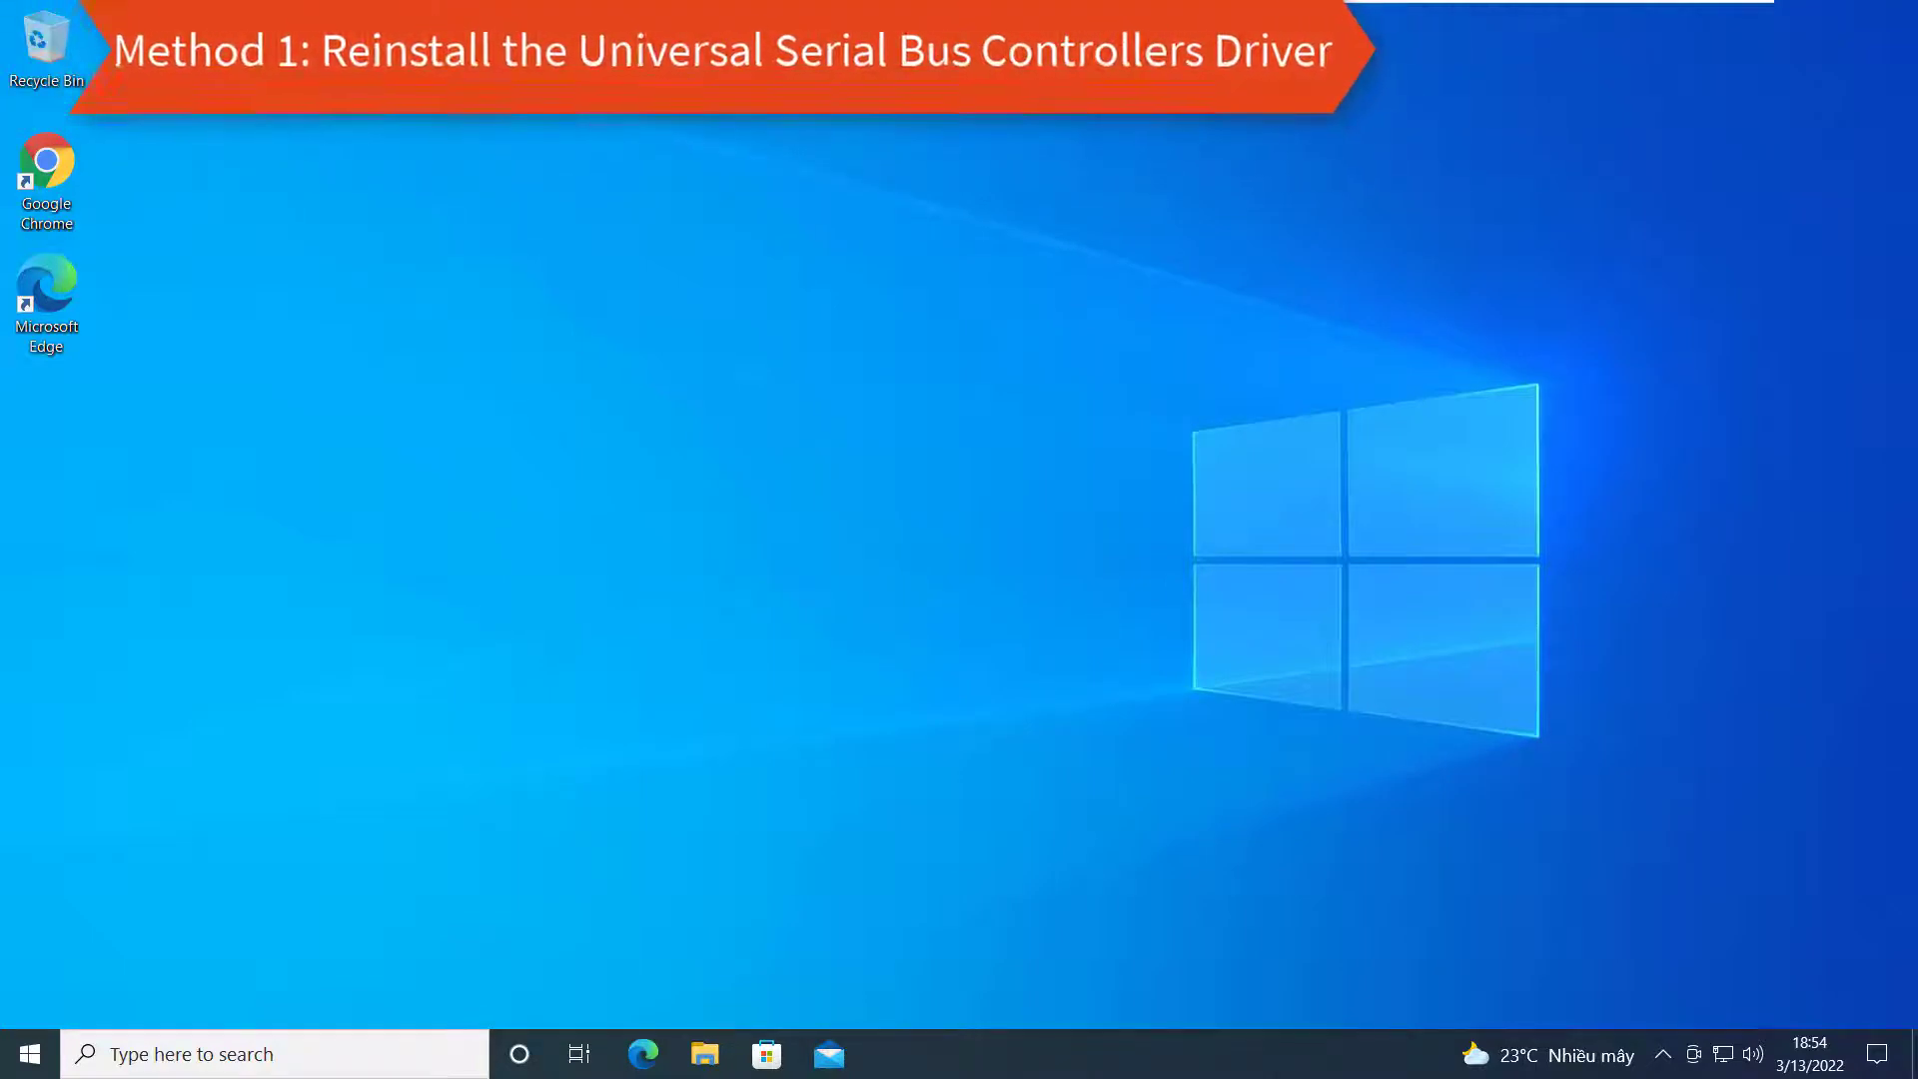
- Search Windows for 'devicemanager' and open the Device Manager best match
click(183, 1071)
text(device)
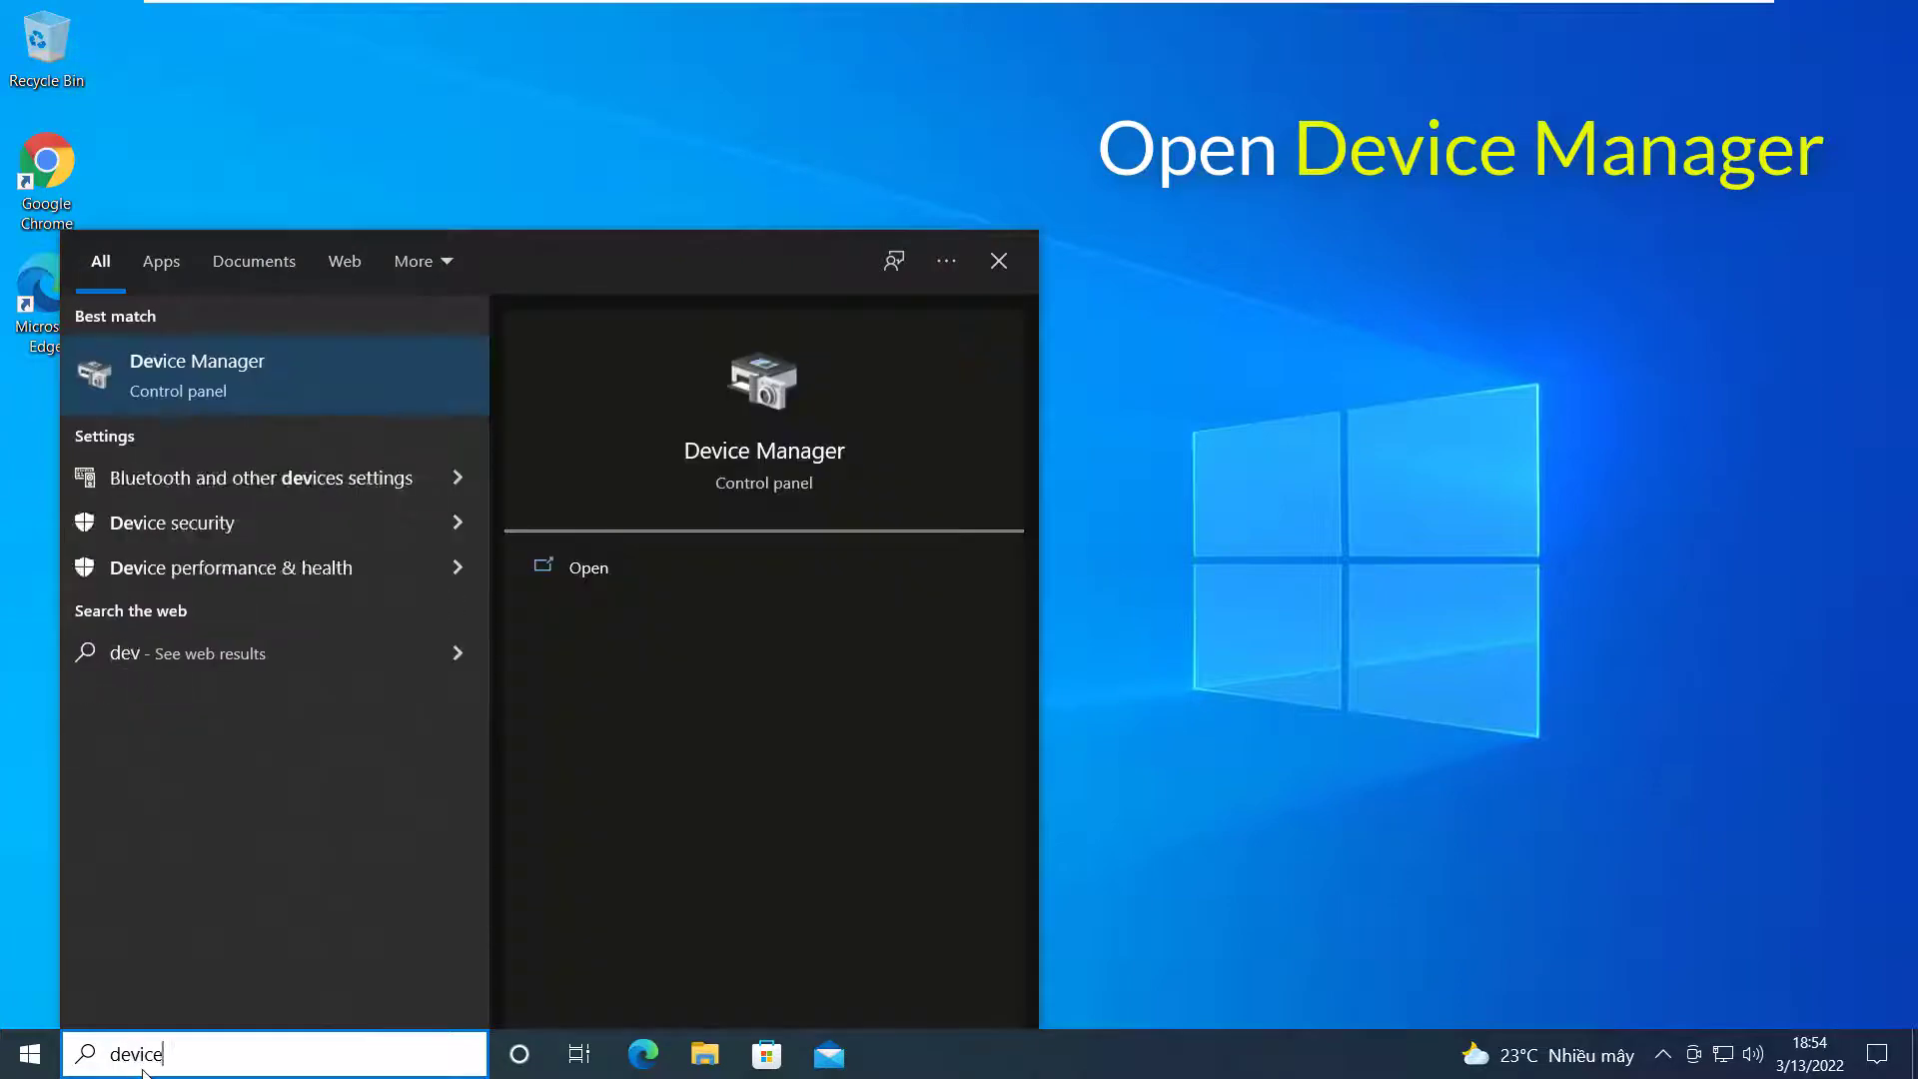
text(manager)
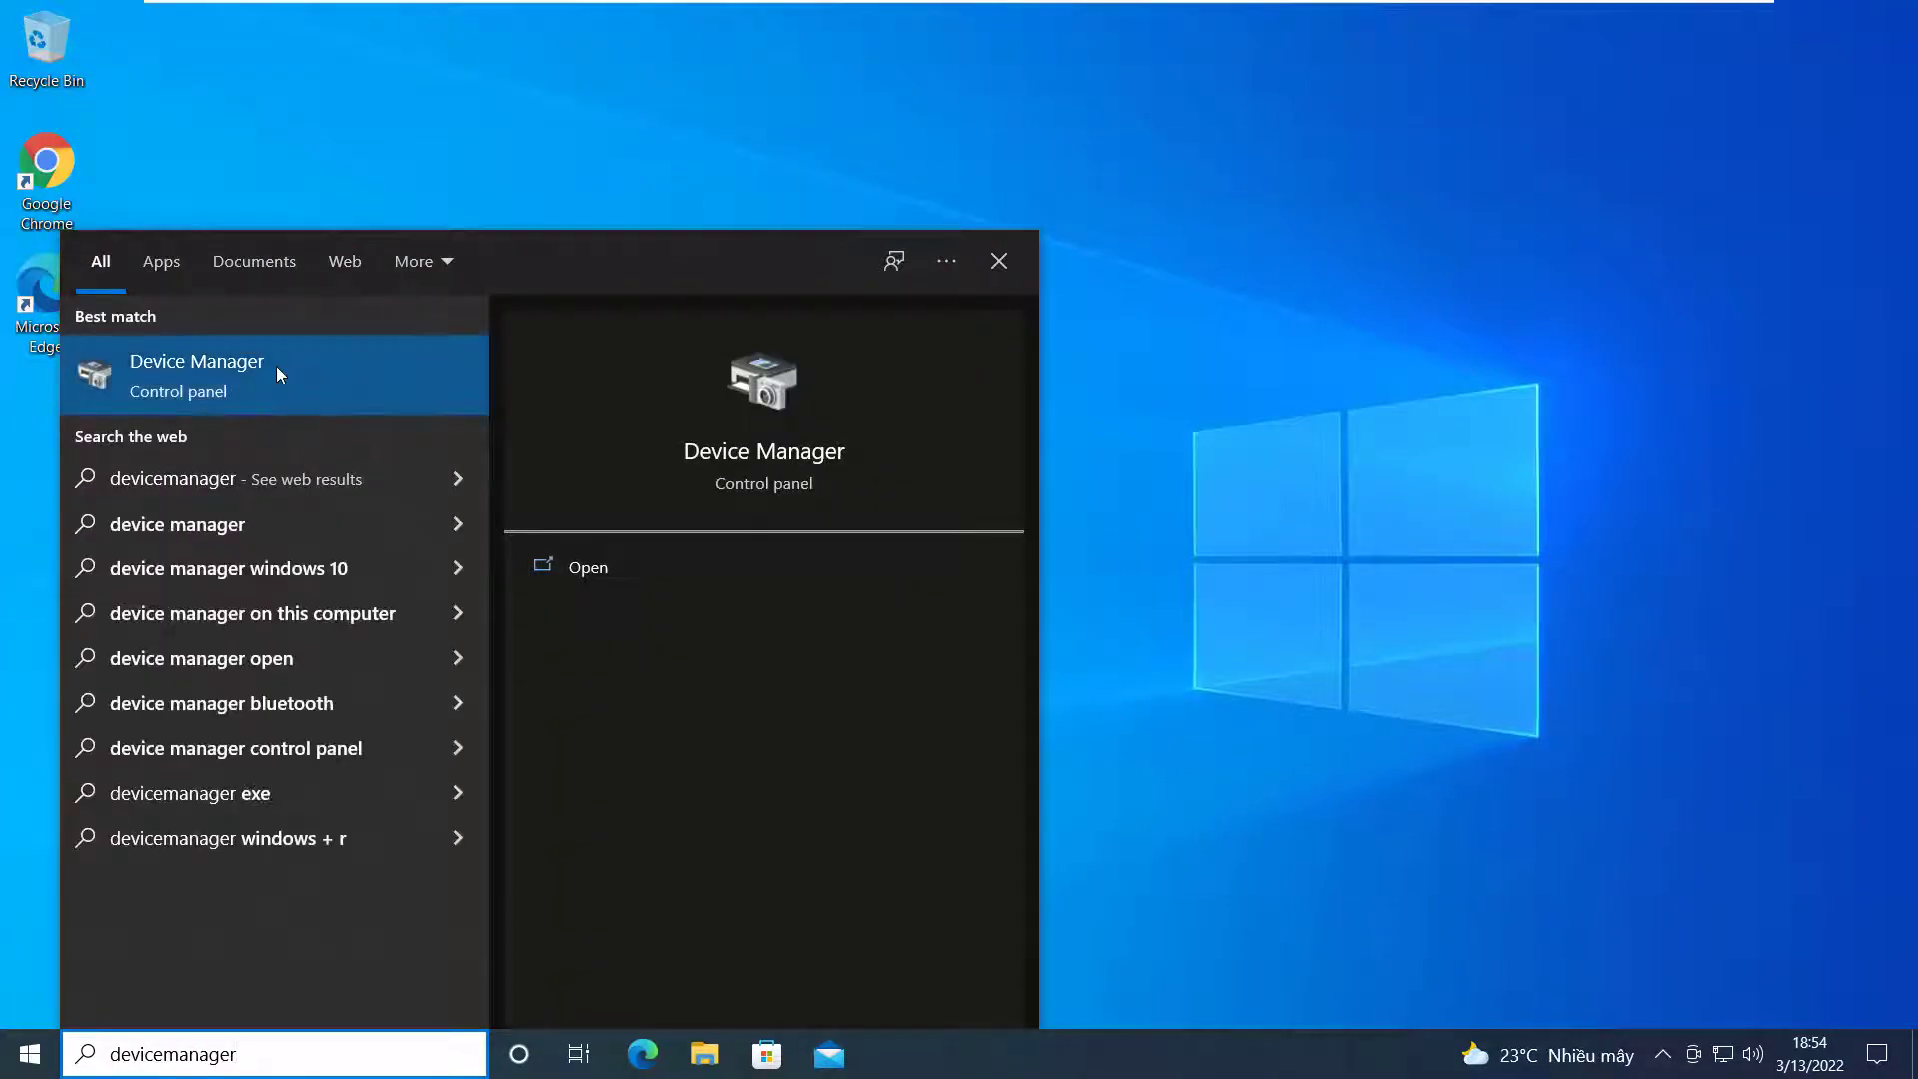
click(276, 374)
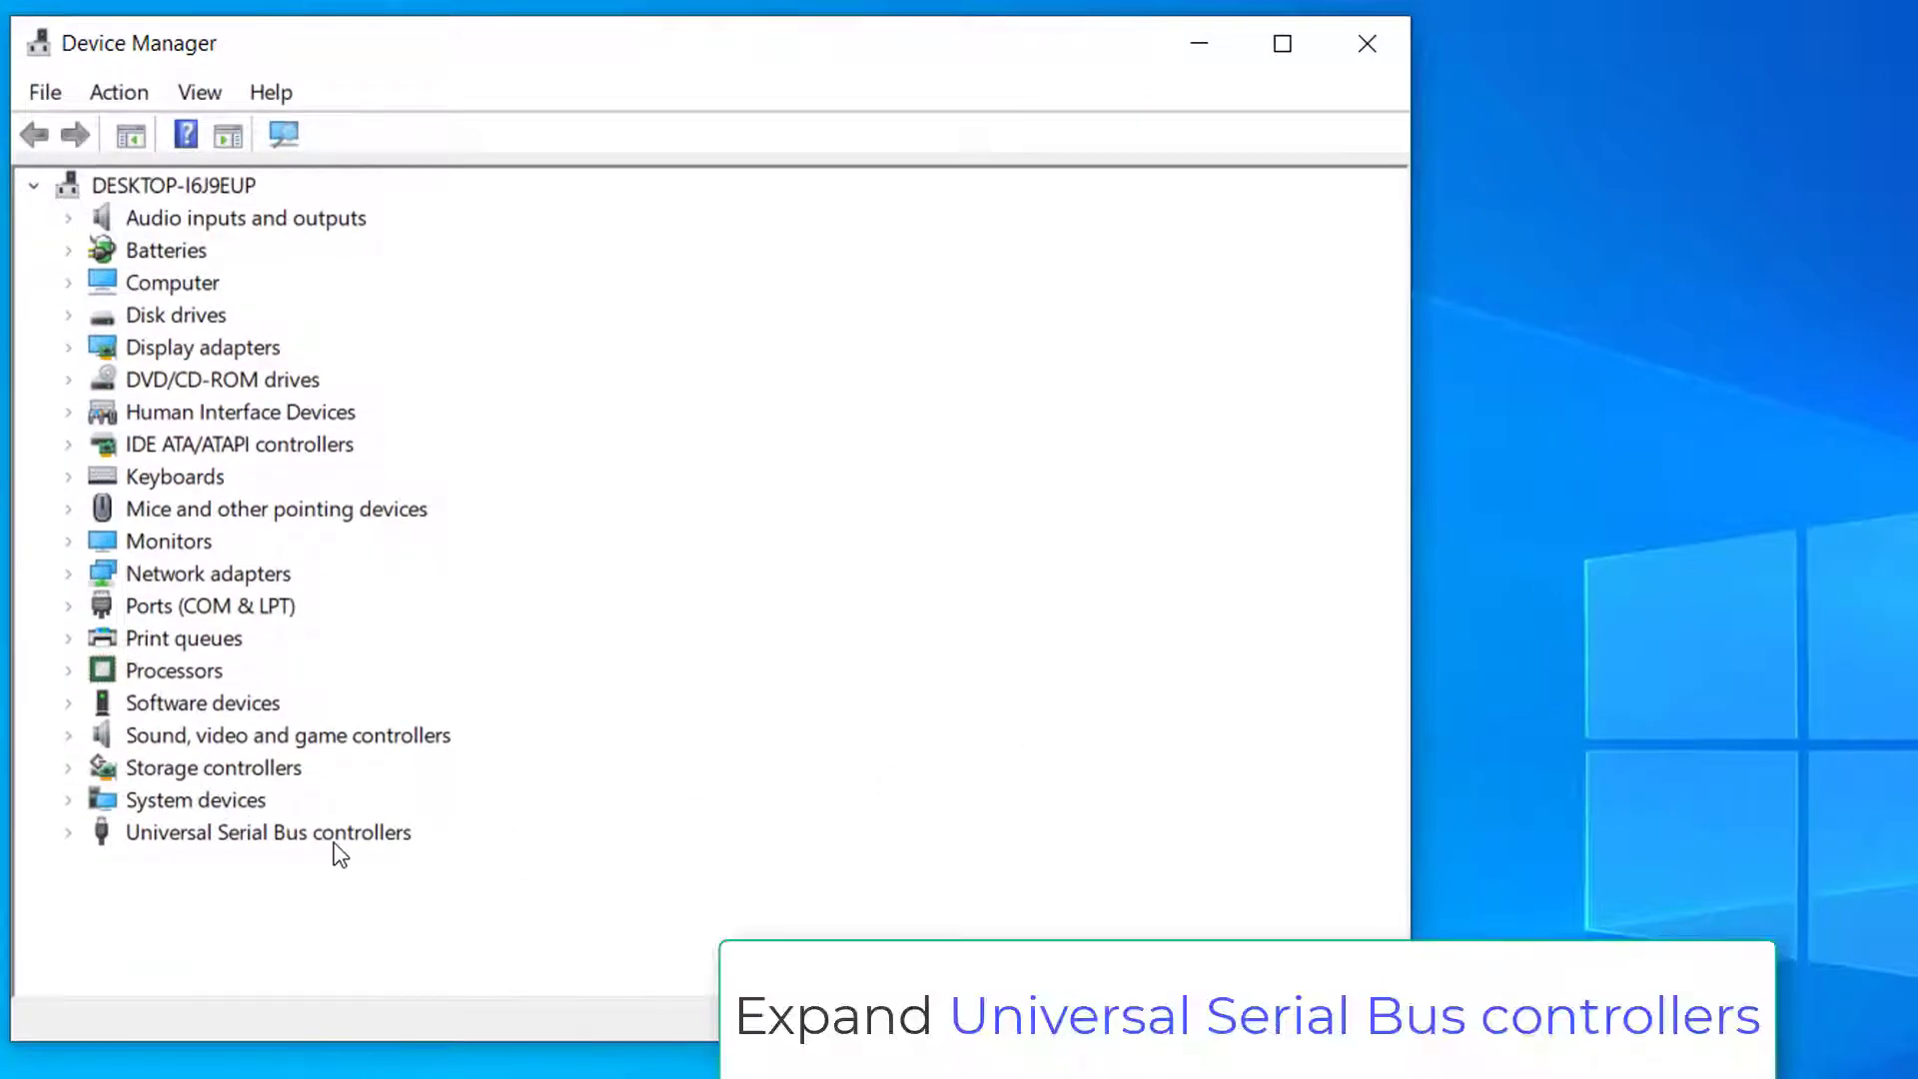
- Expand Universal Serial Bus controllers and select USB Root Hub (USB 3.0)
double_click(335, 845)
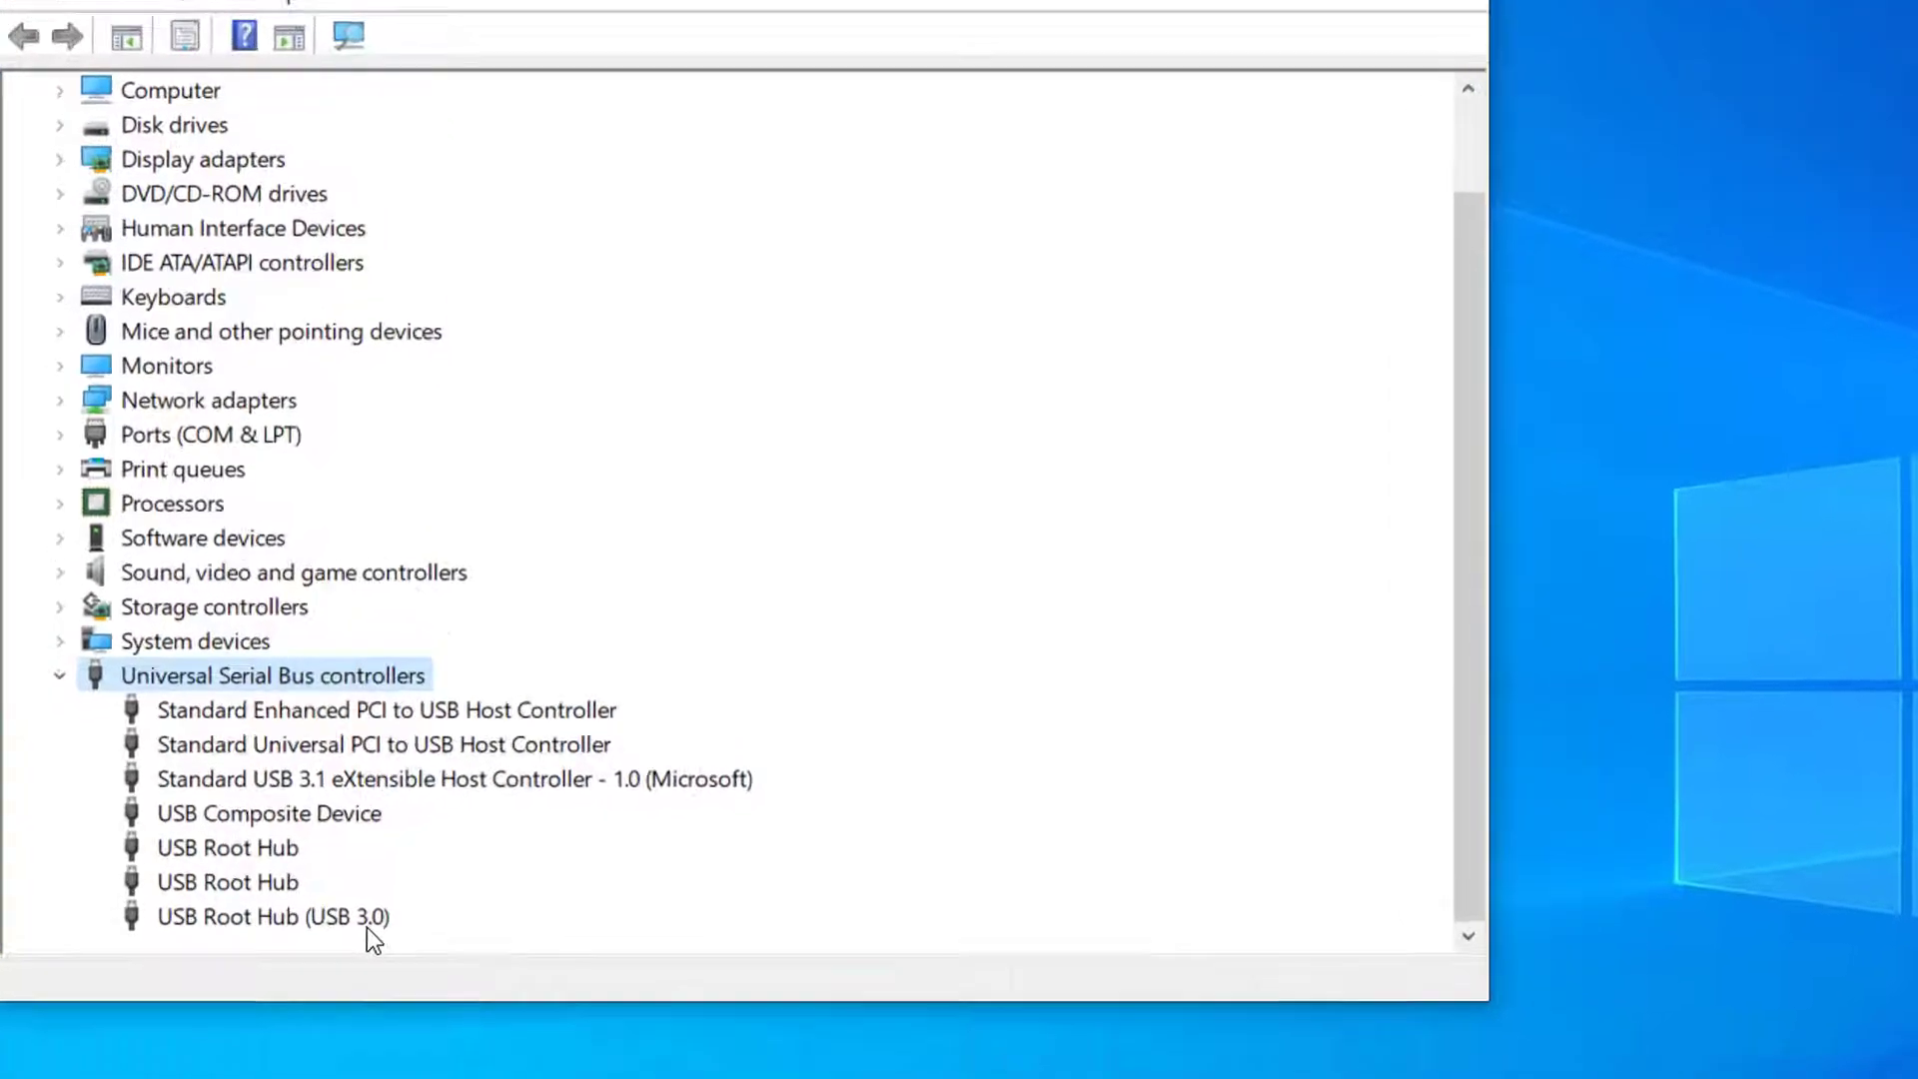
click(354, 966)
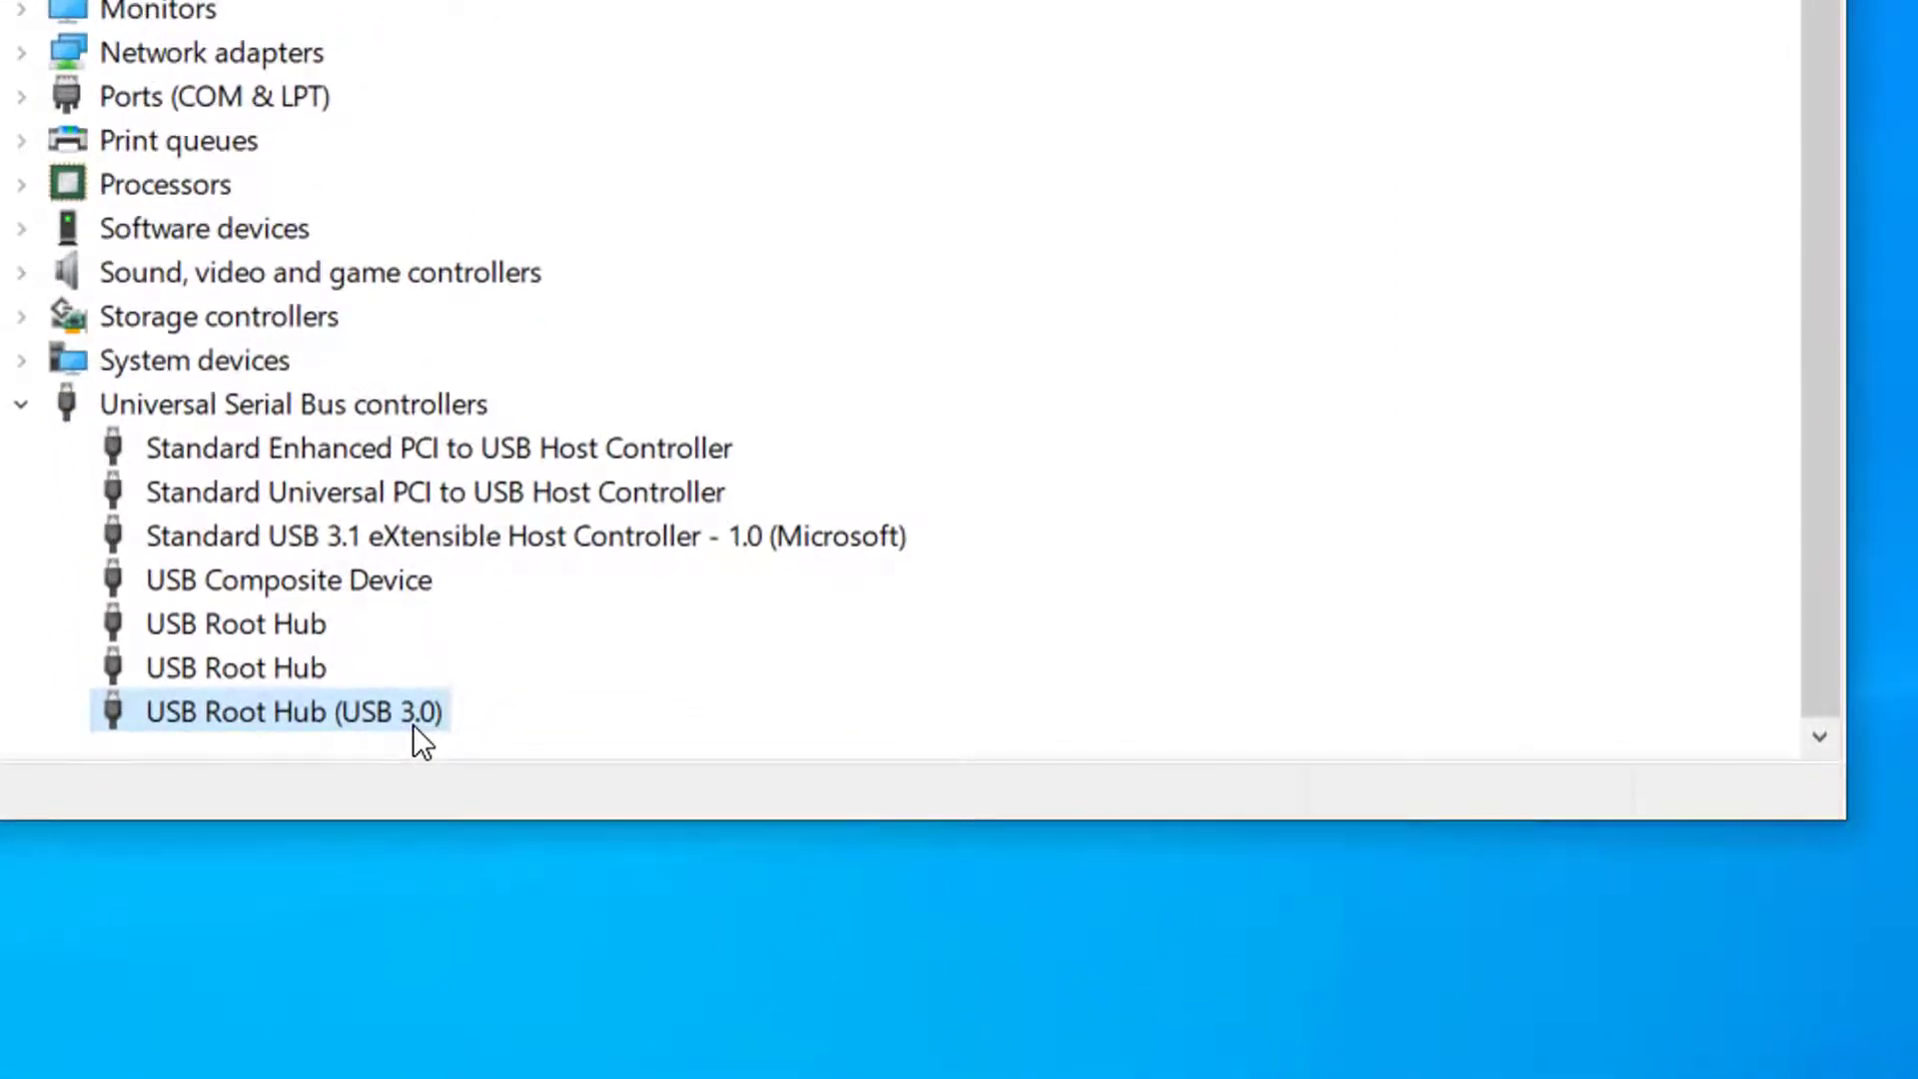
- Uninstall the USB Root Hub (USB 3.0) device and confirm its removal
right_click(413, 728)
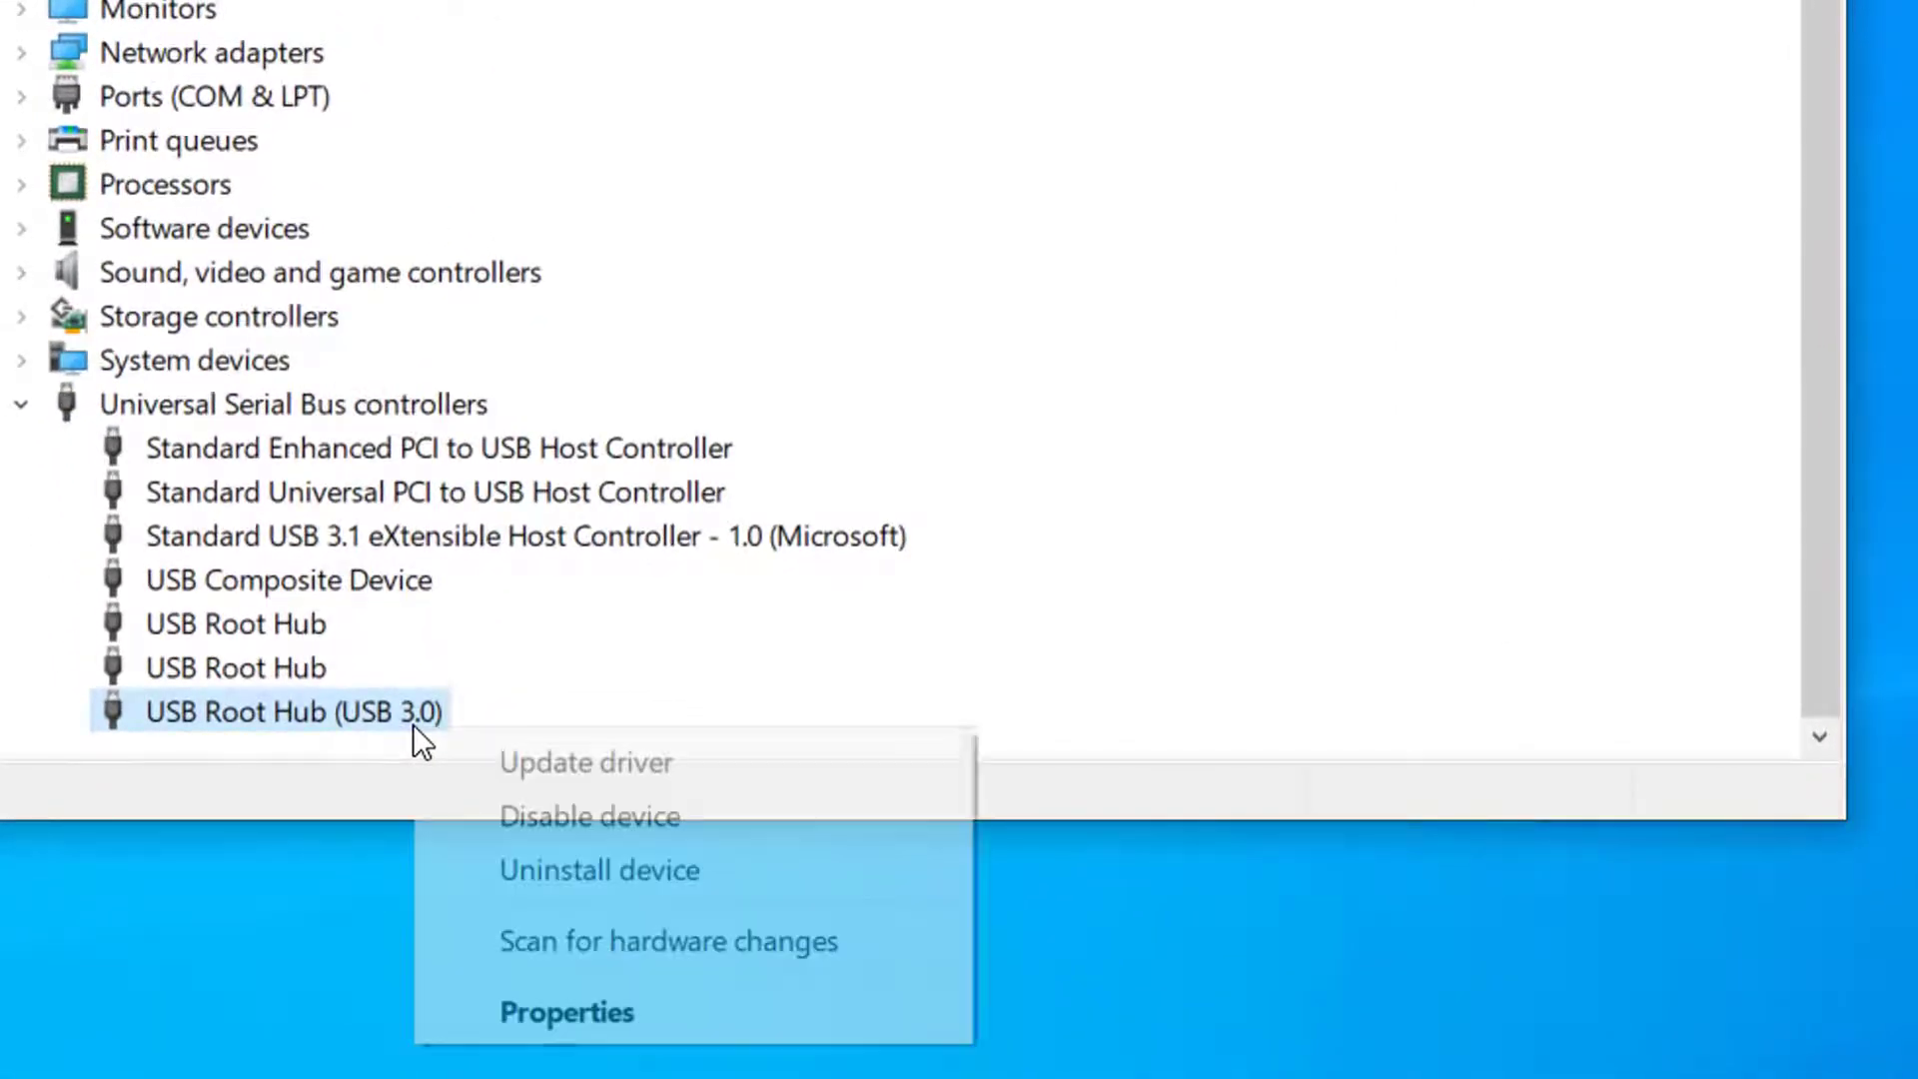
click(735, 872)
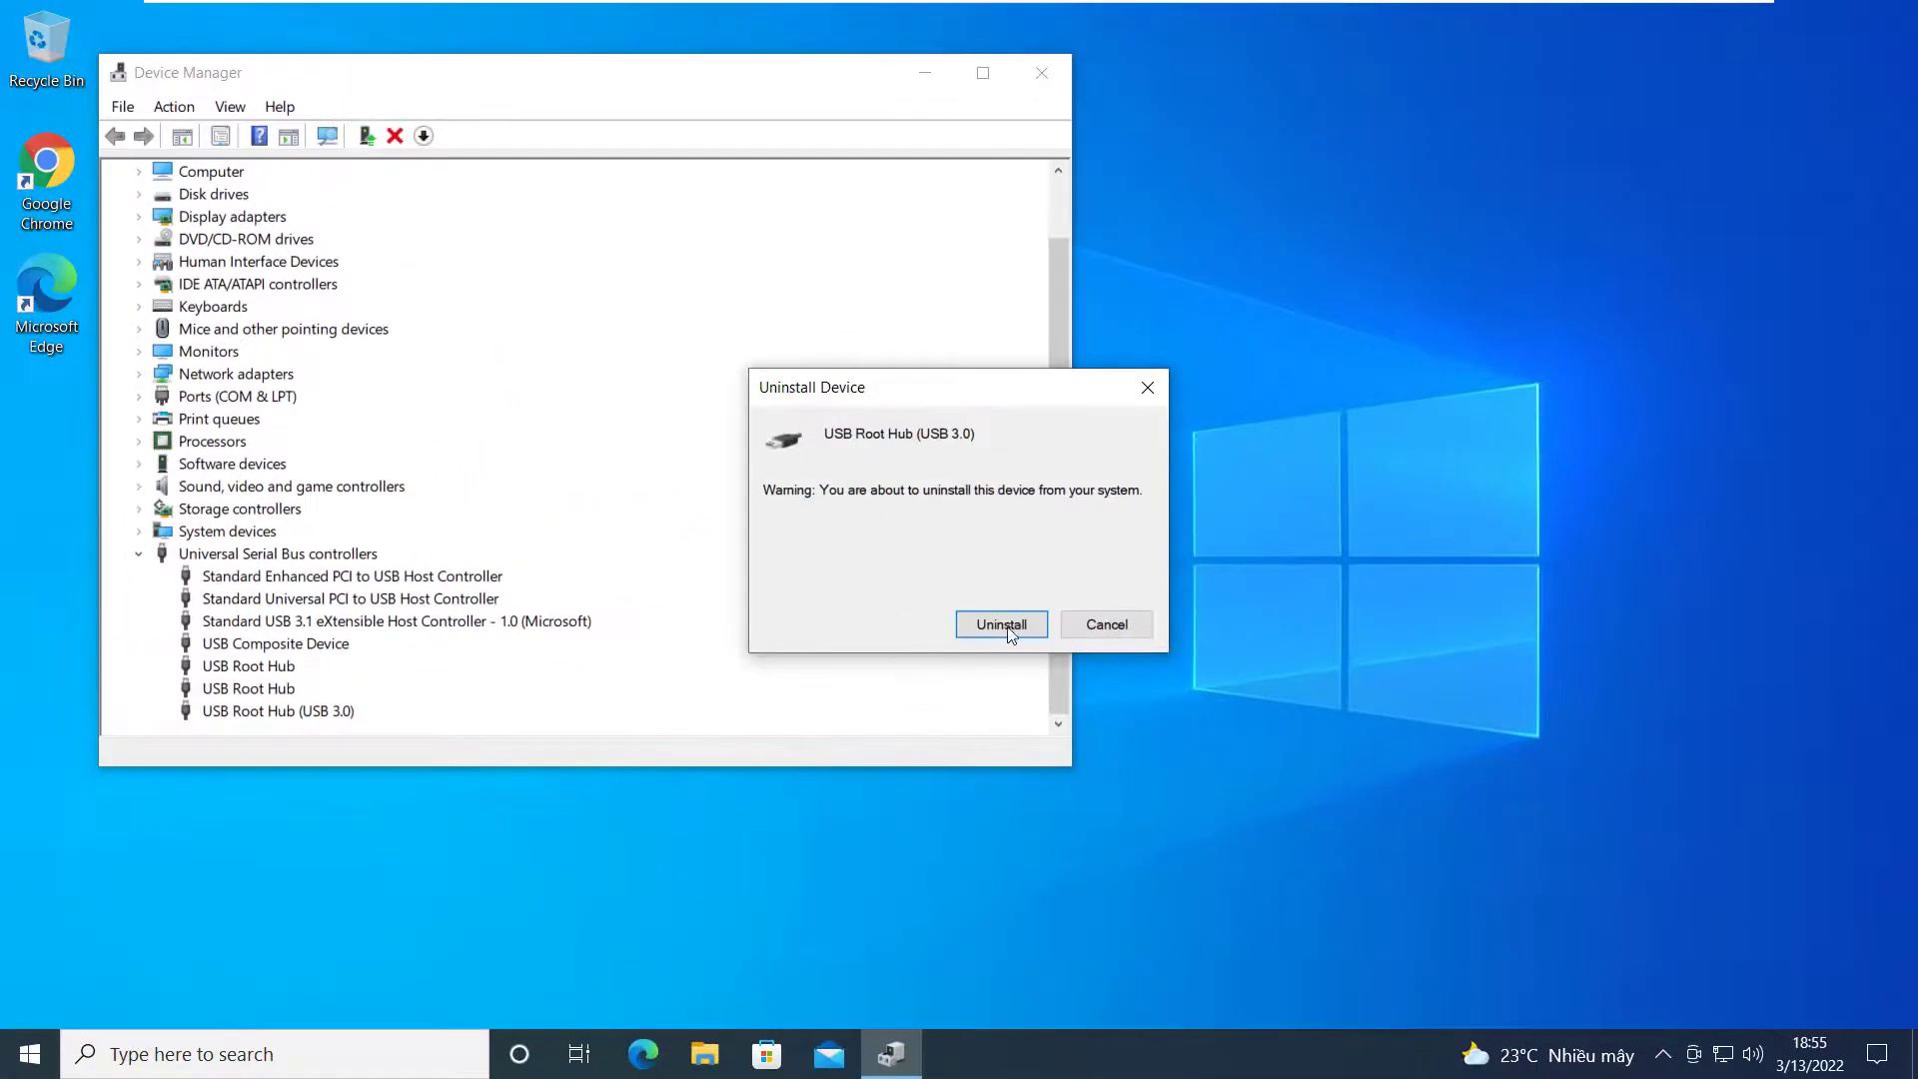
click(1015, 625)
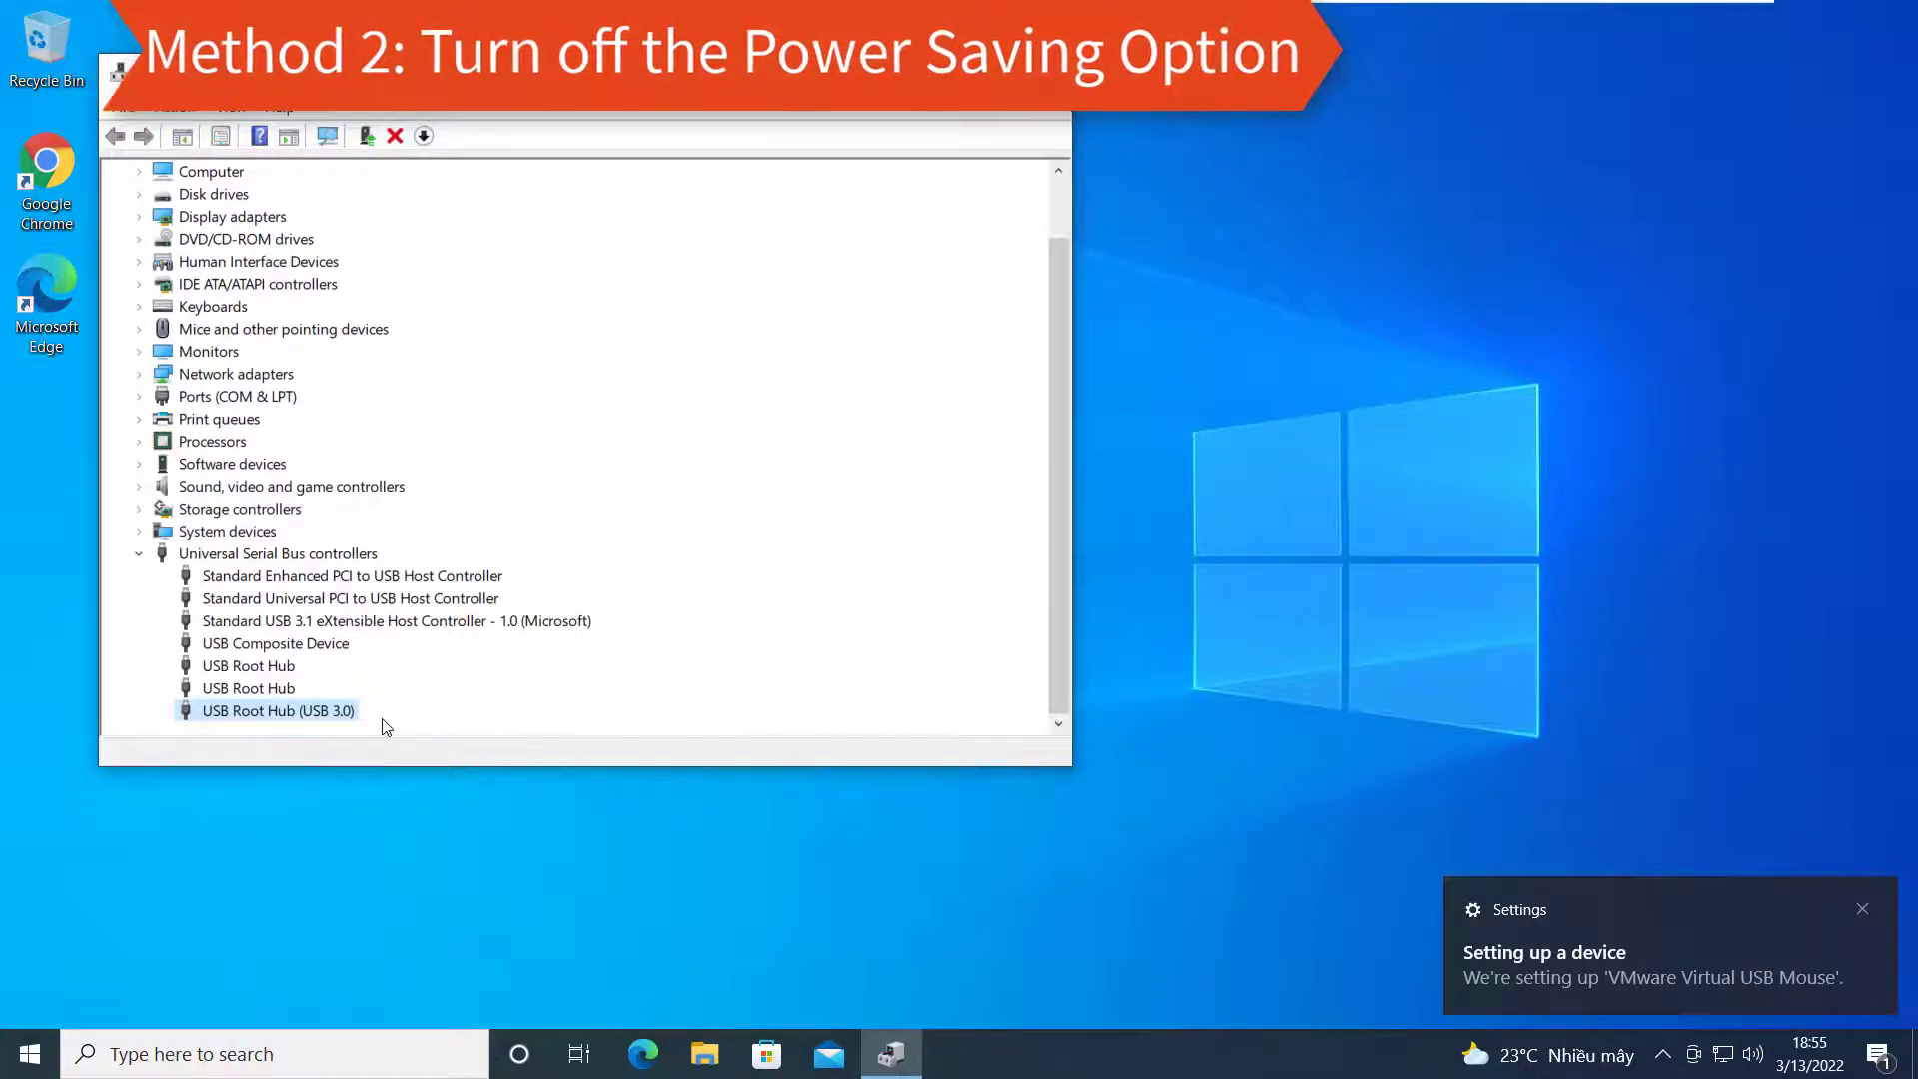
- Untick 'Allow the computer to turn off this device' in USB Root Hub (USB 3.0) Power Management
right_click(342, 714)
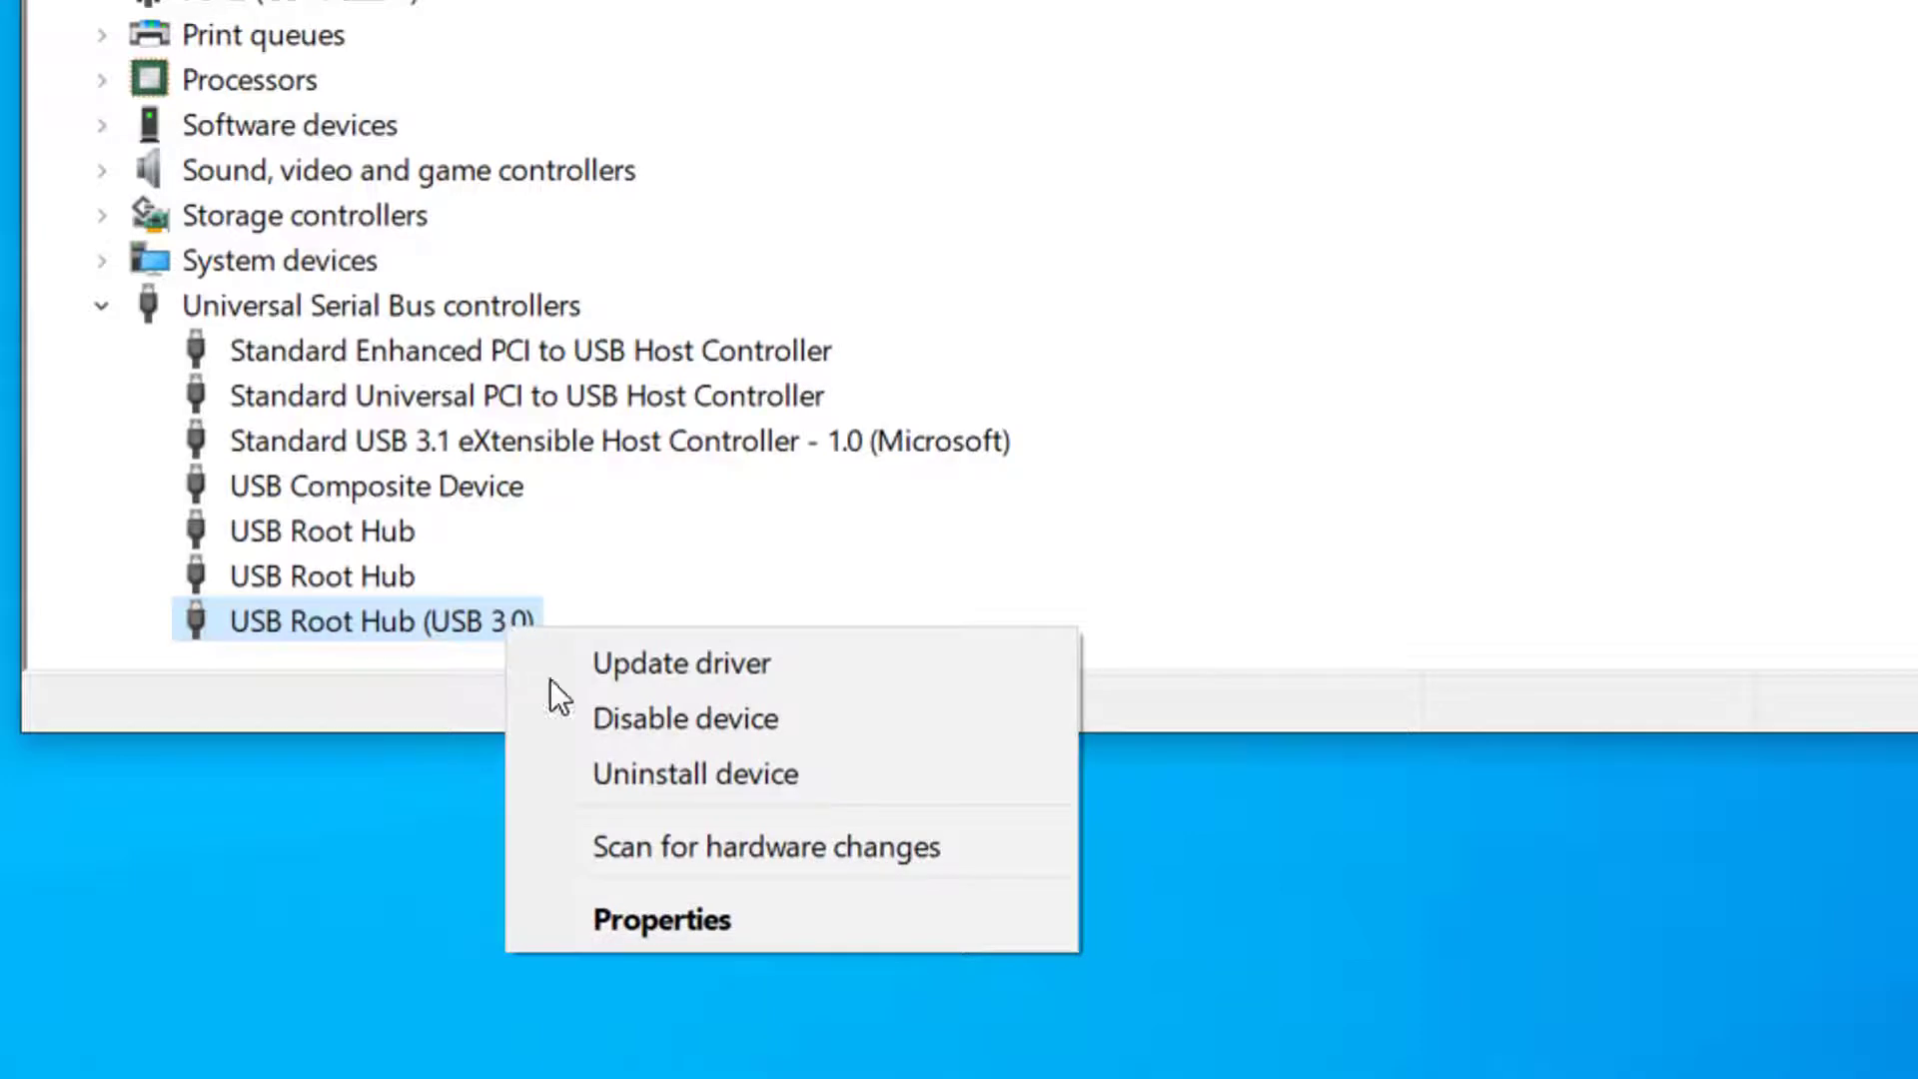
click(721, 903)
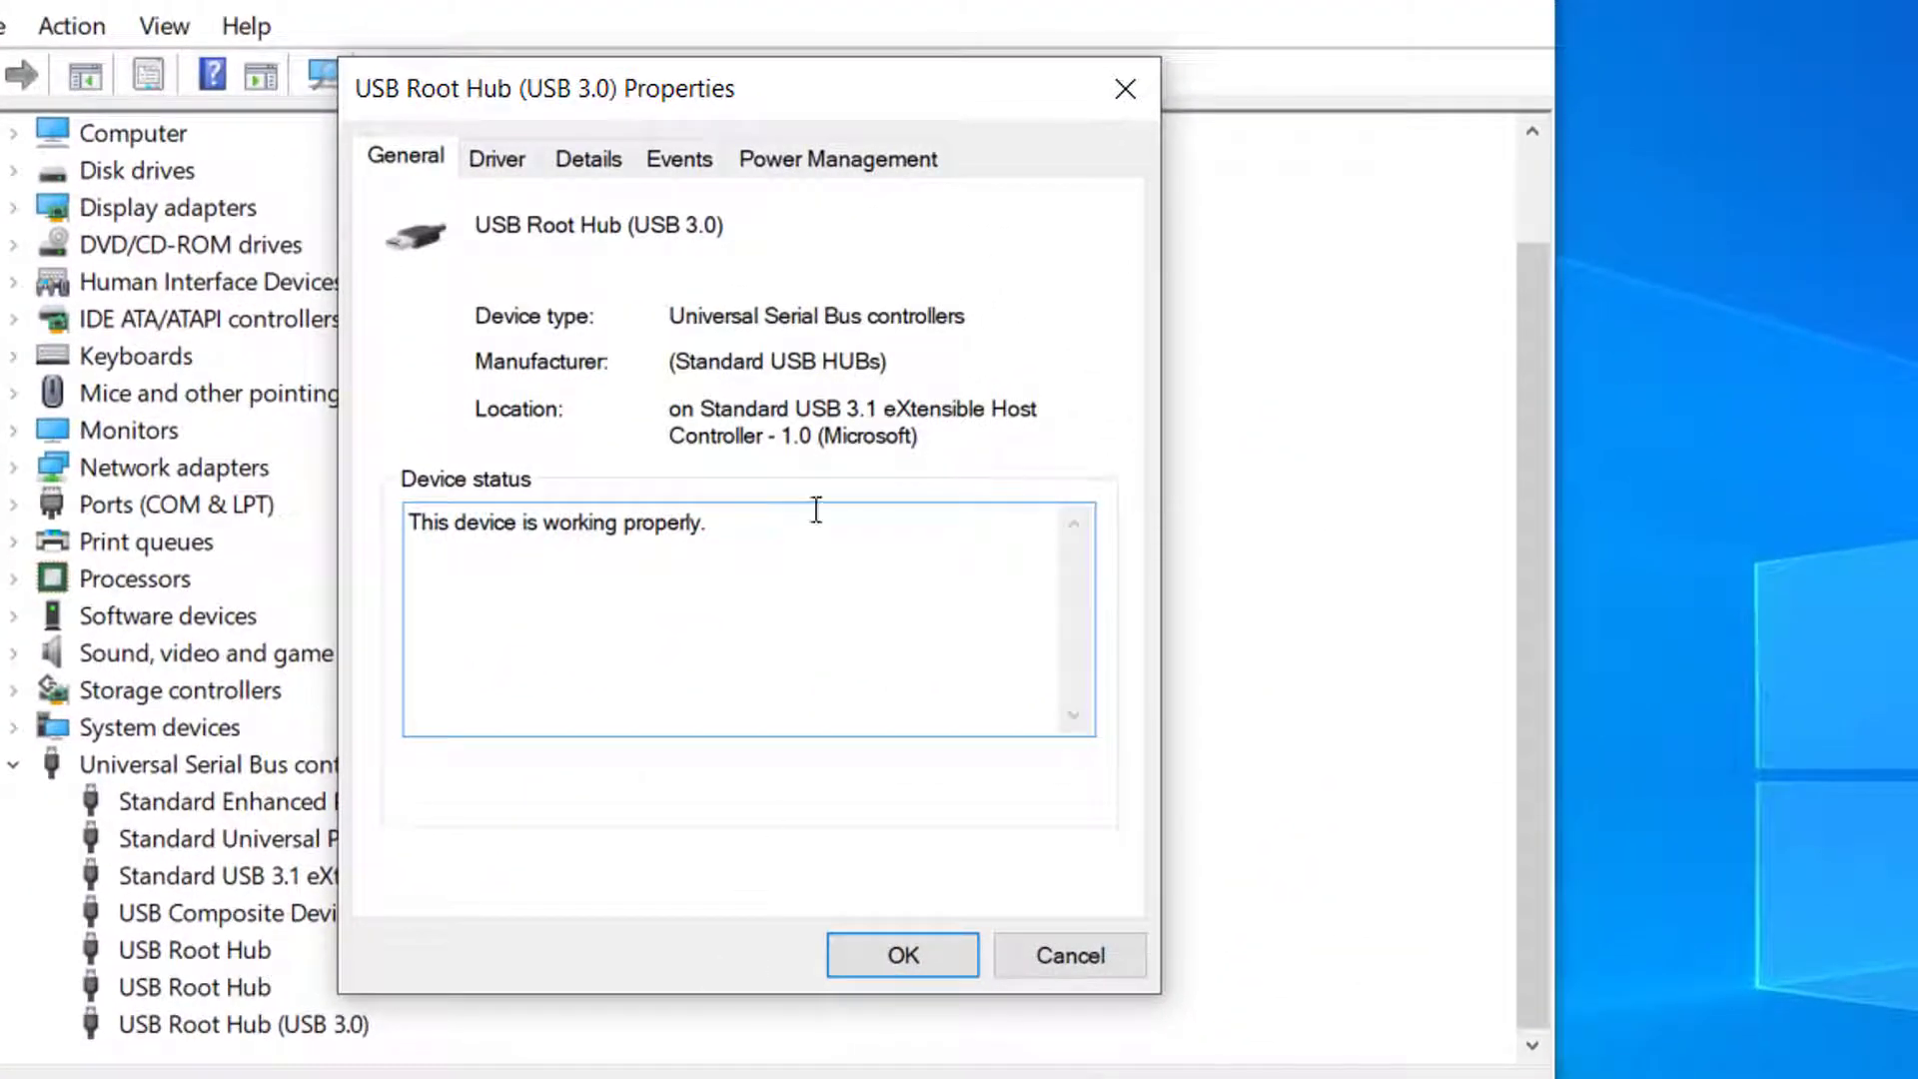
click(825, 162)
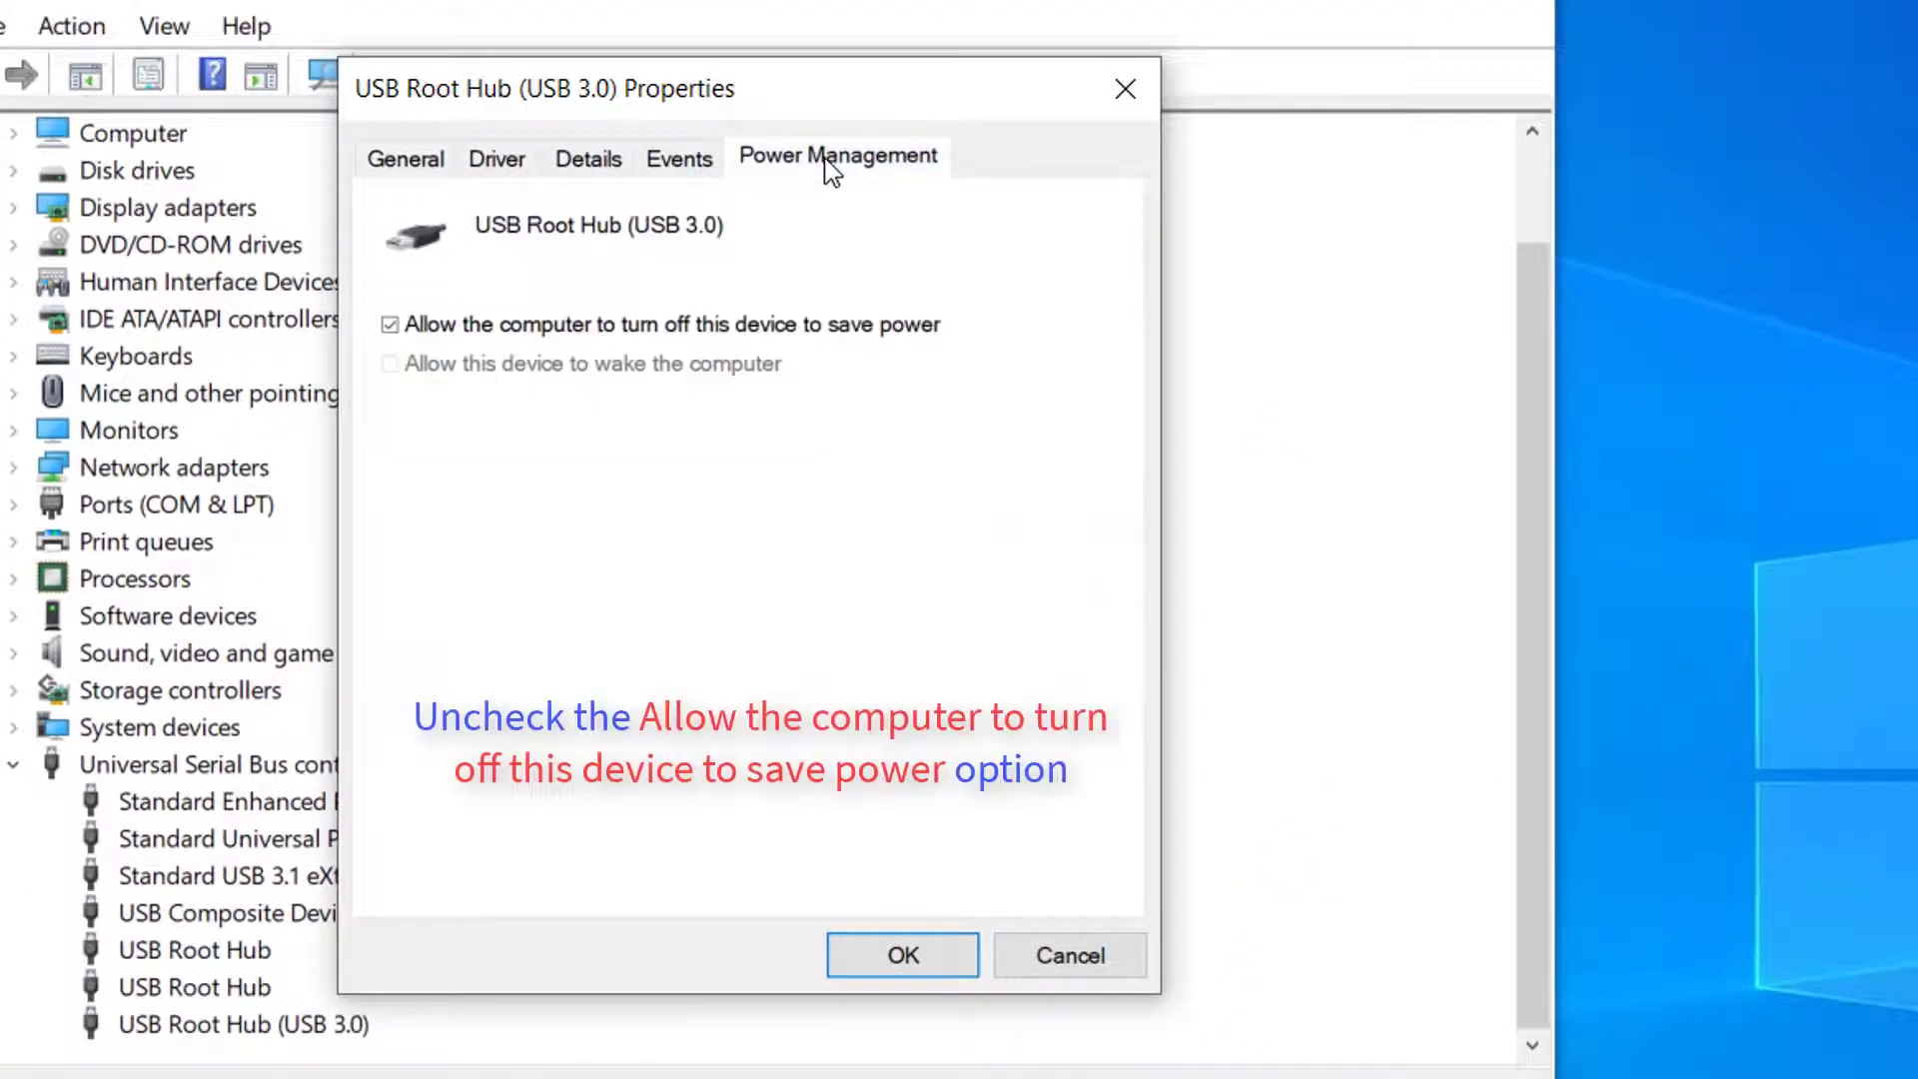
click(466, 332)
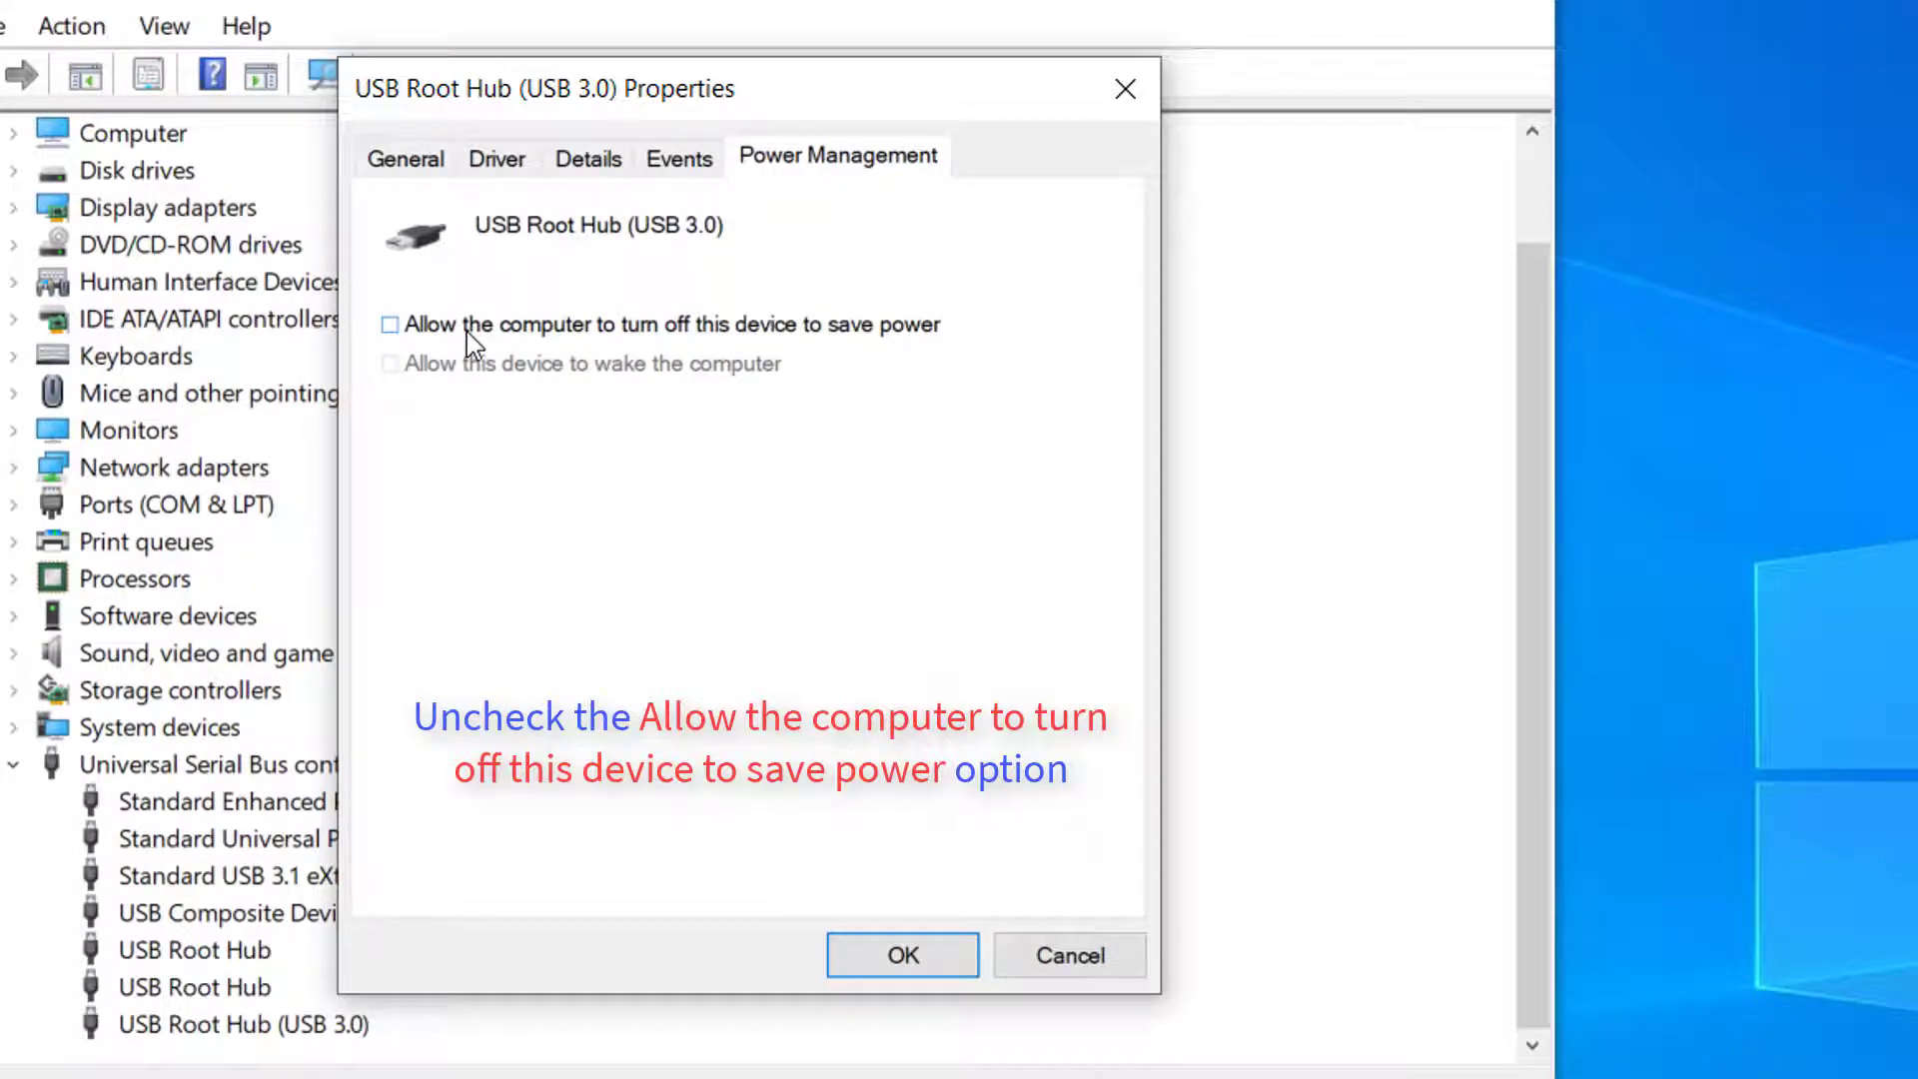
click(886, 964)
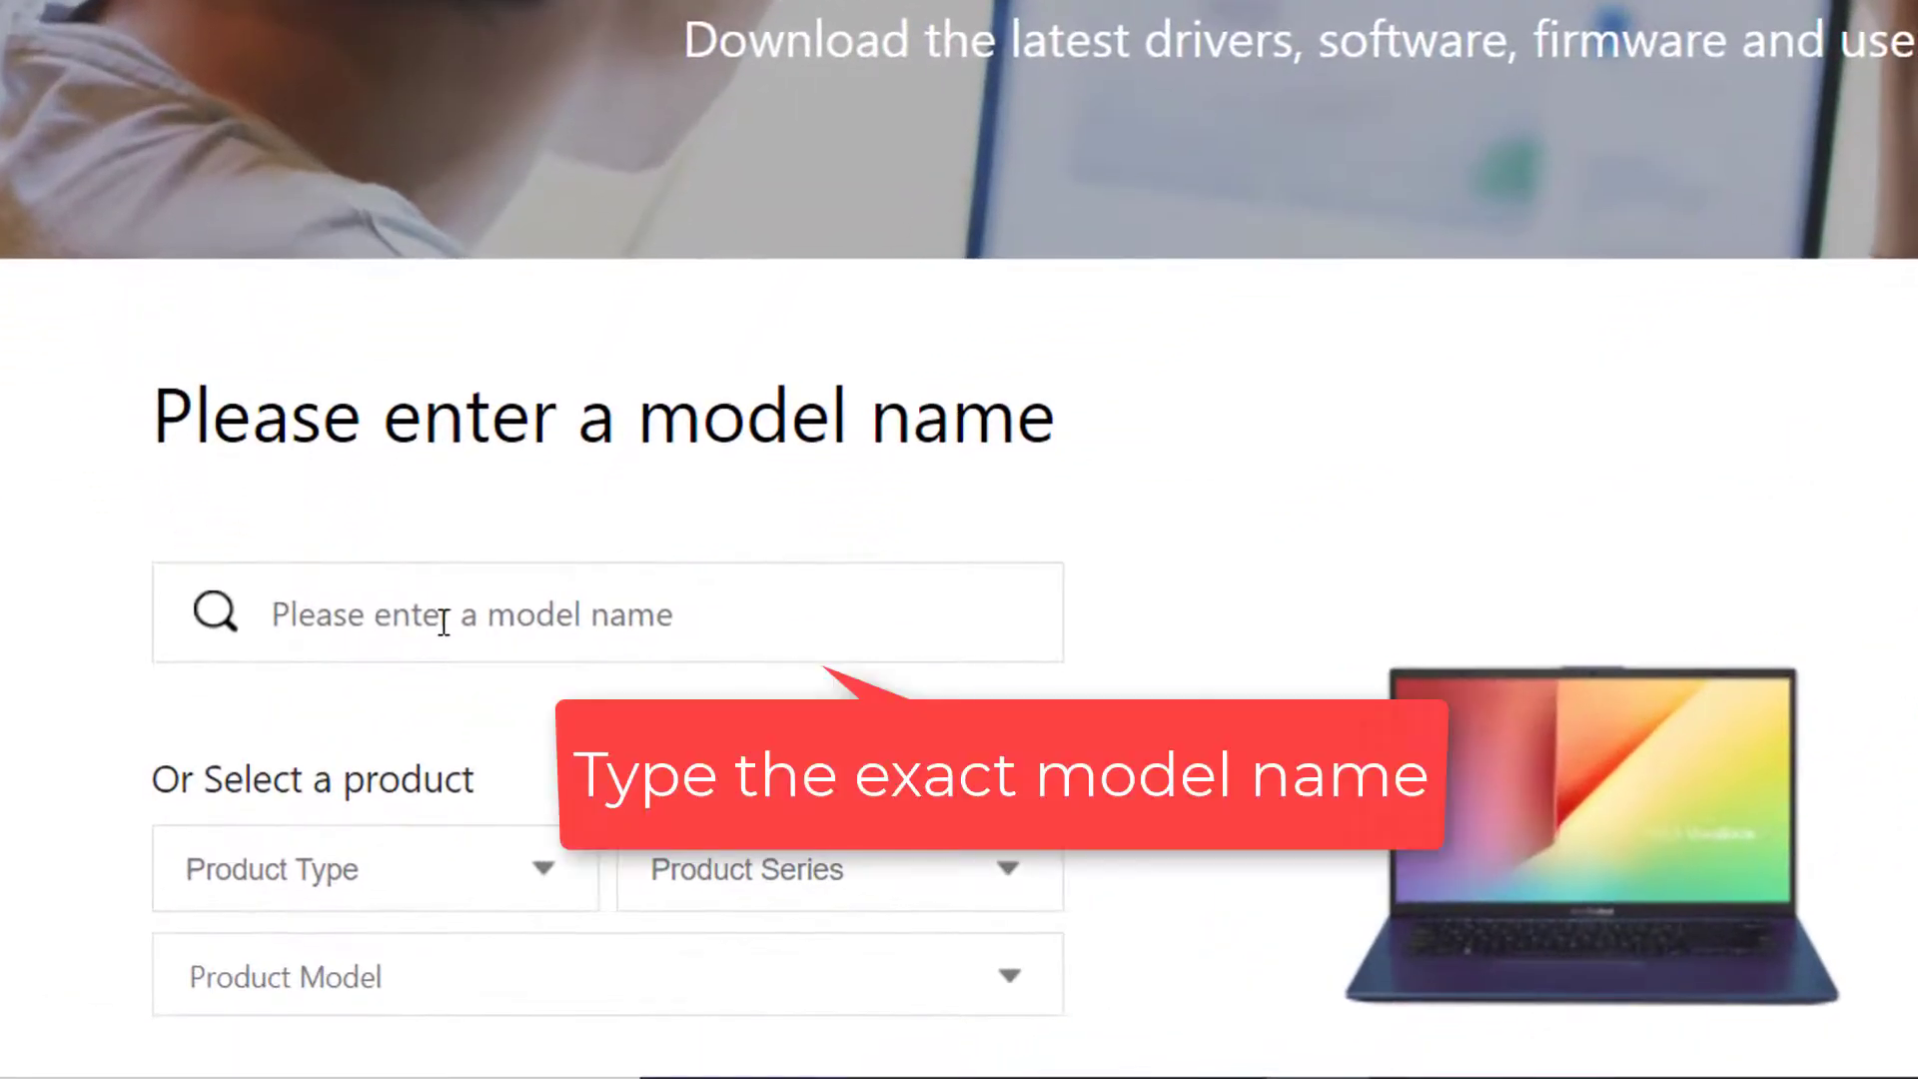
- Search the model 'vivobook 14 X412FA' and pick the Vivobook 14 X412 suggestion
click(444, 622)
text(vivobook 14 X412FA)
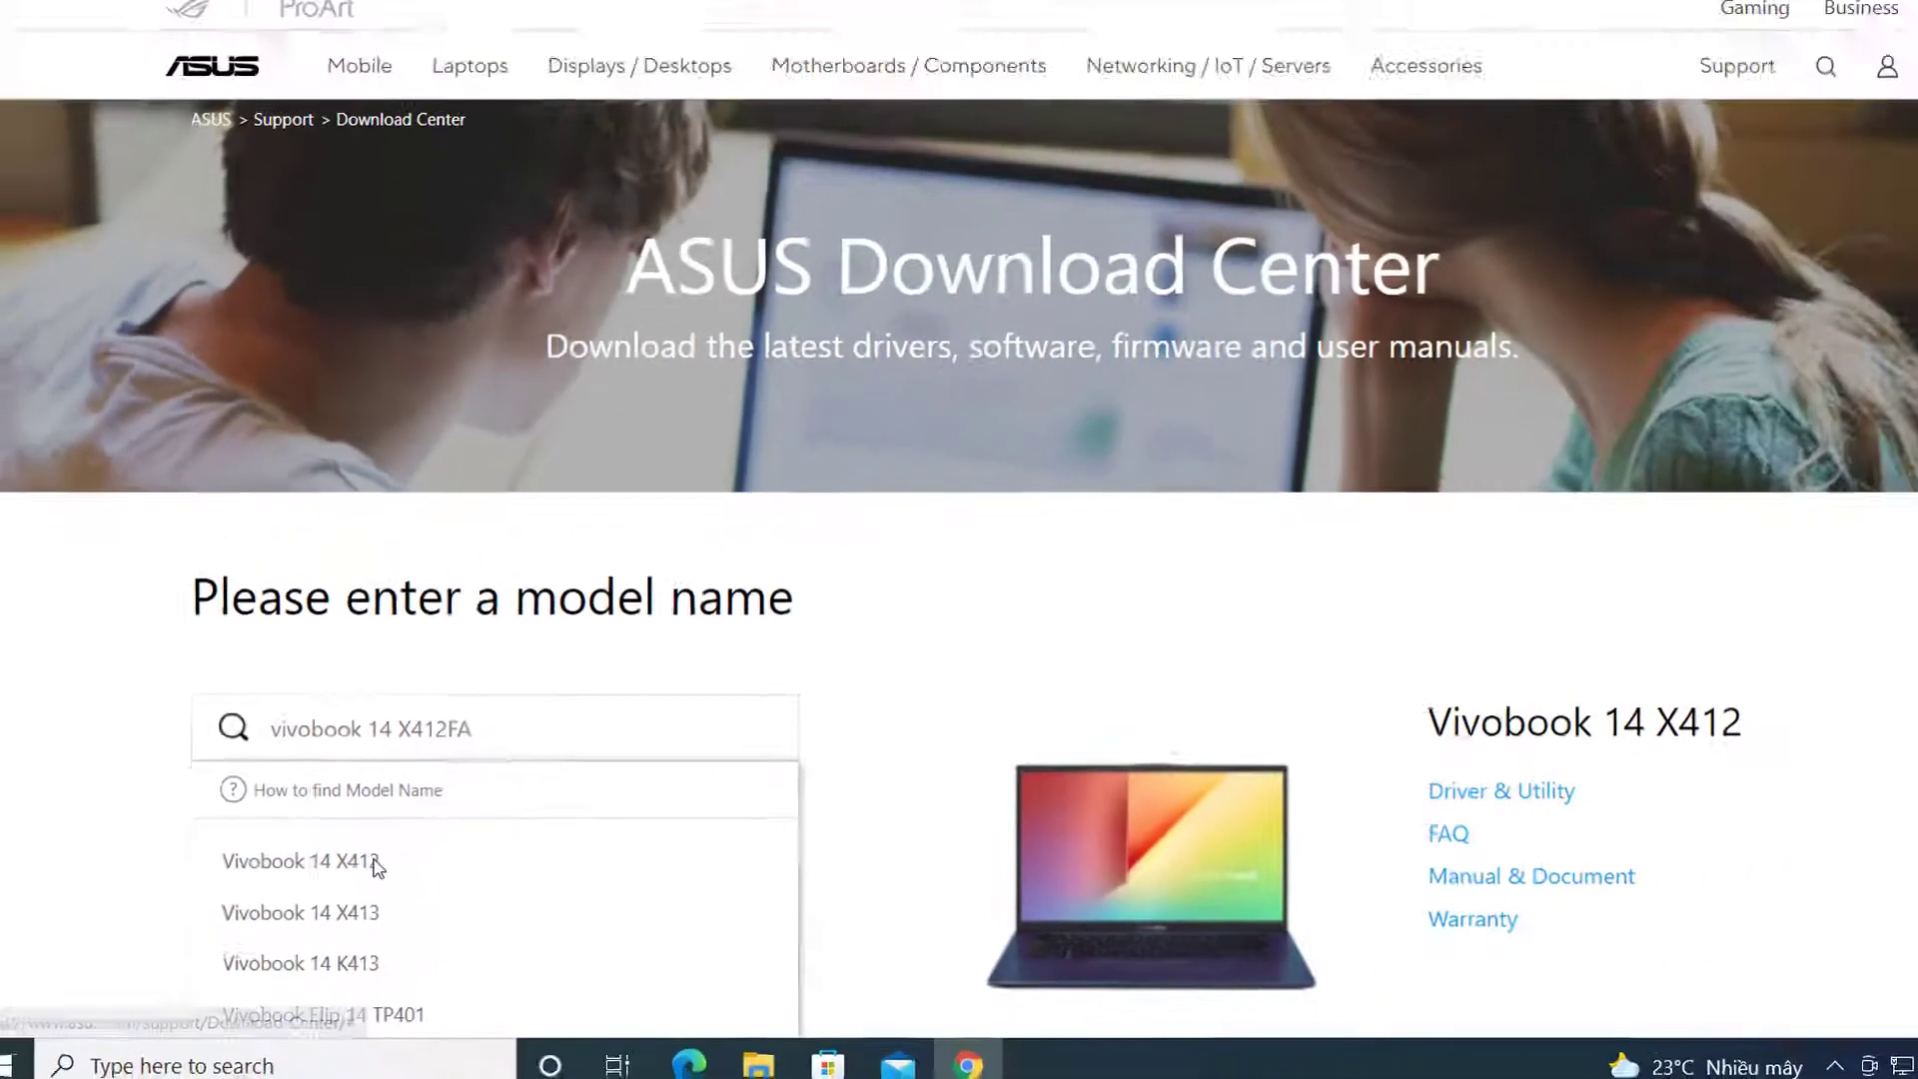
click(425, 814)
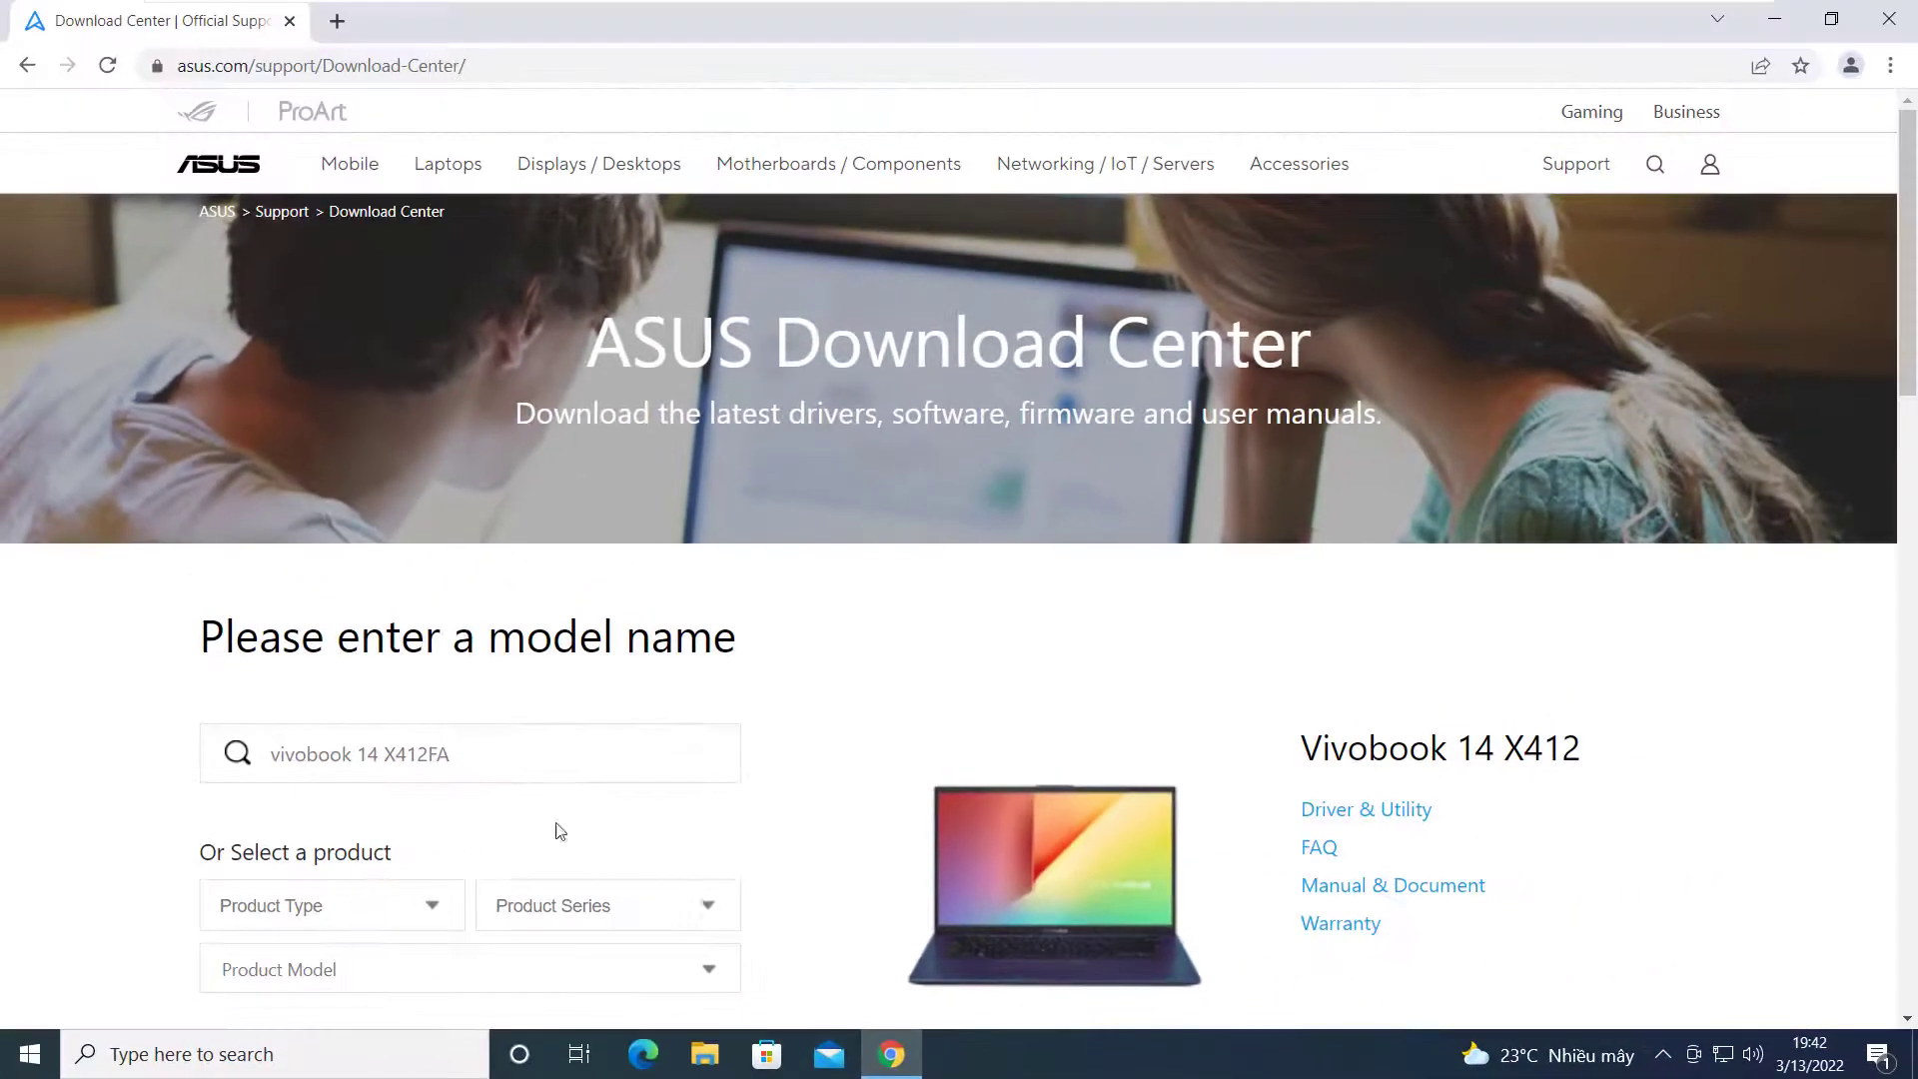
scroll(749, 788, down, 1)
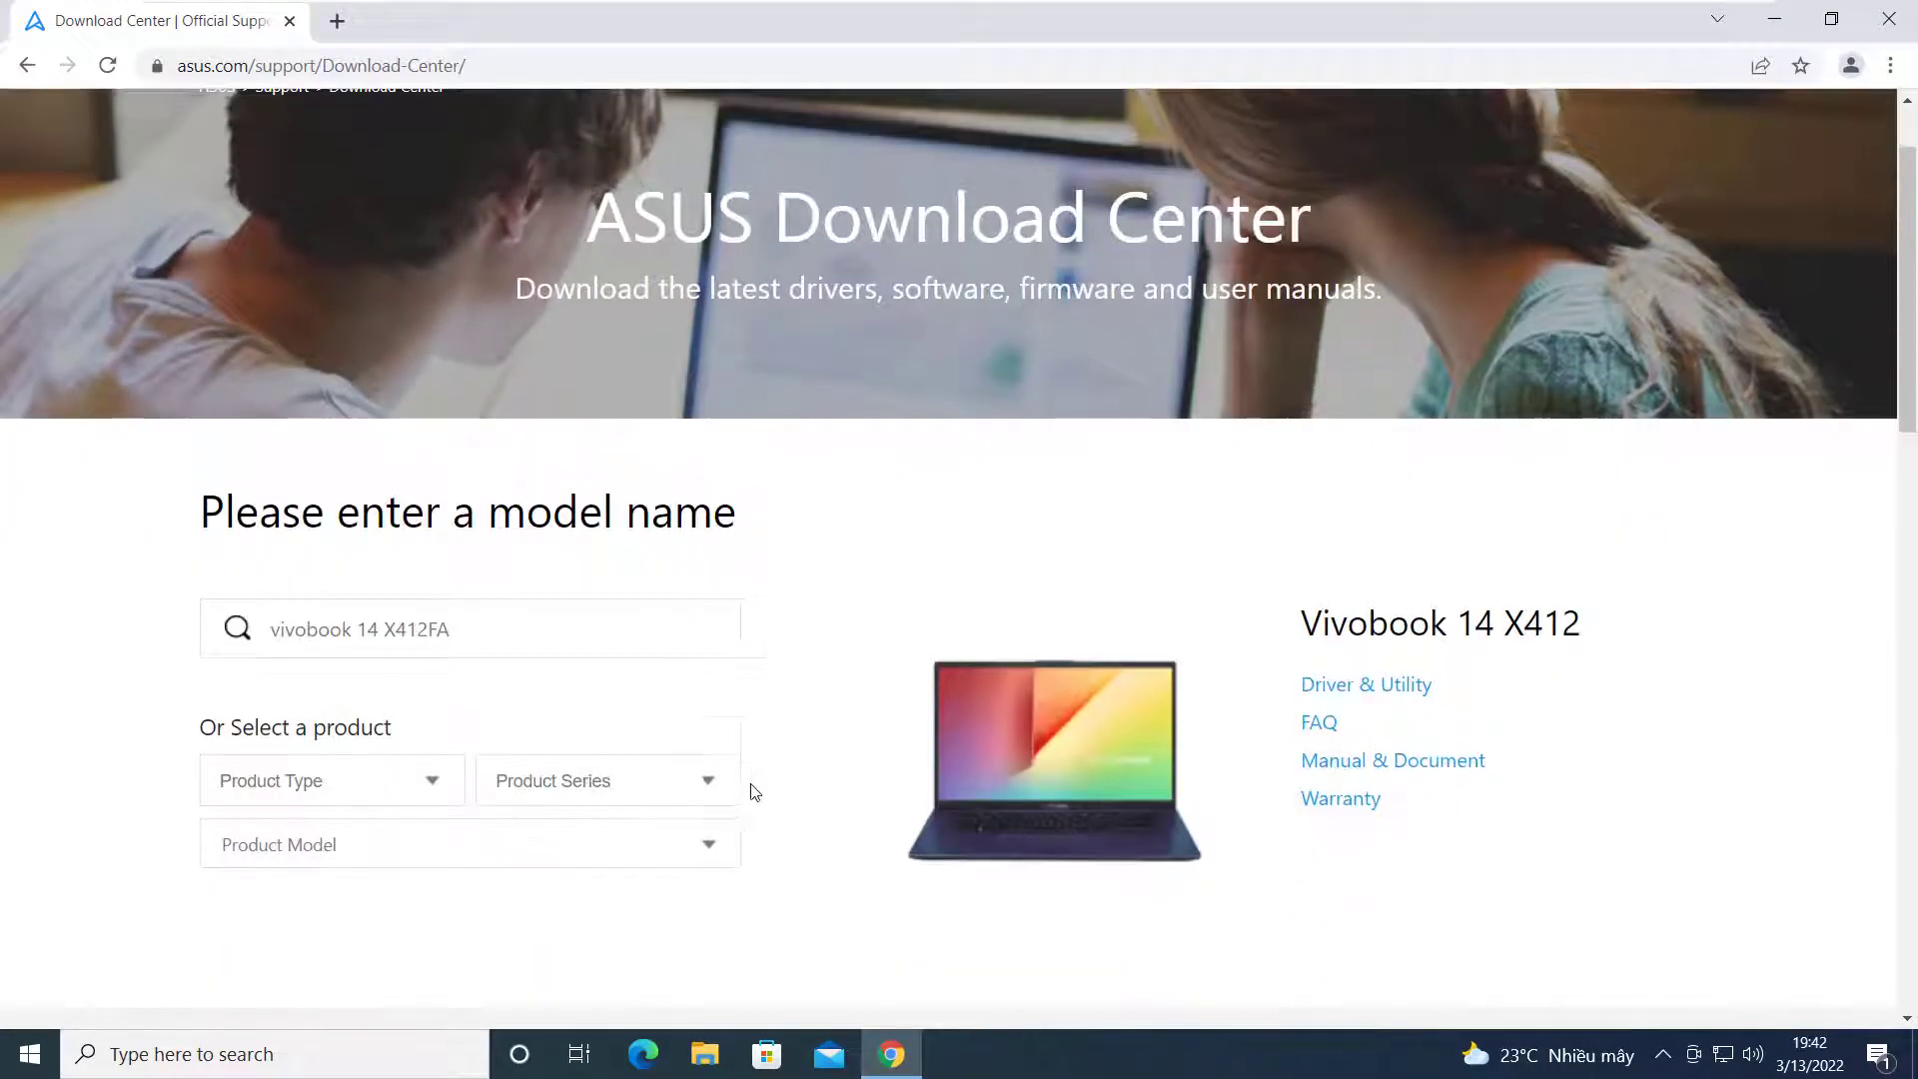
- Open Driver & Utility for Vivobook 14 X412 and confirm the ASUS VivoBook 14 X412DA variant
click(1365, 688)
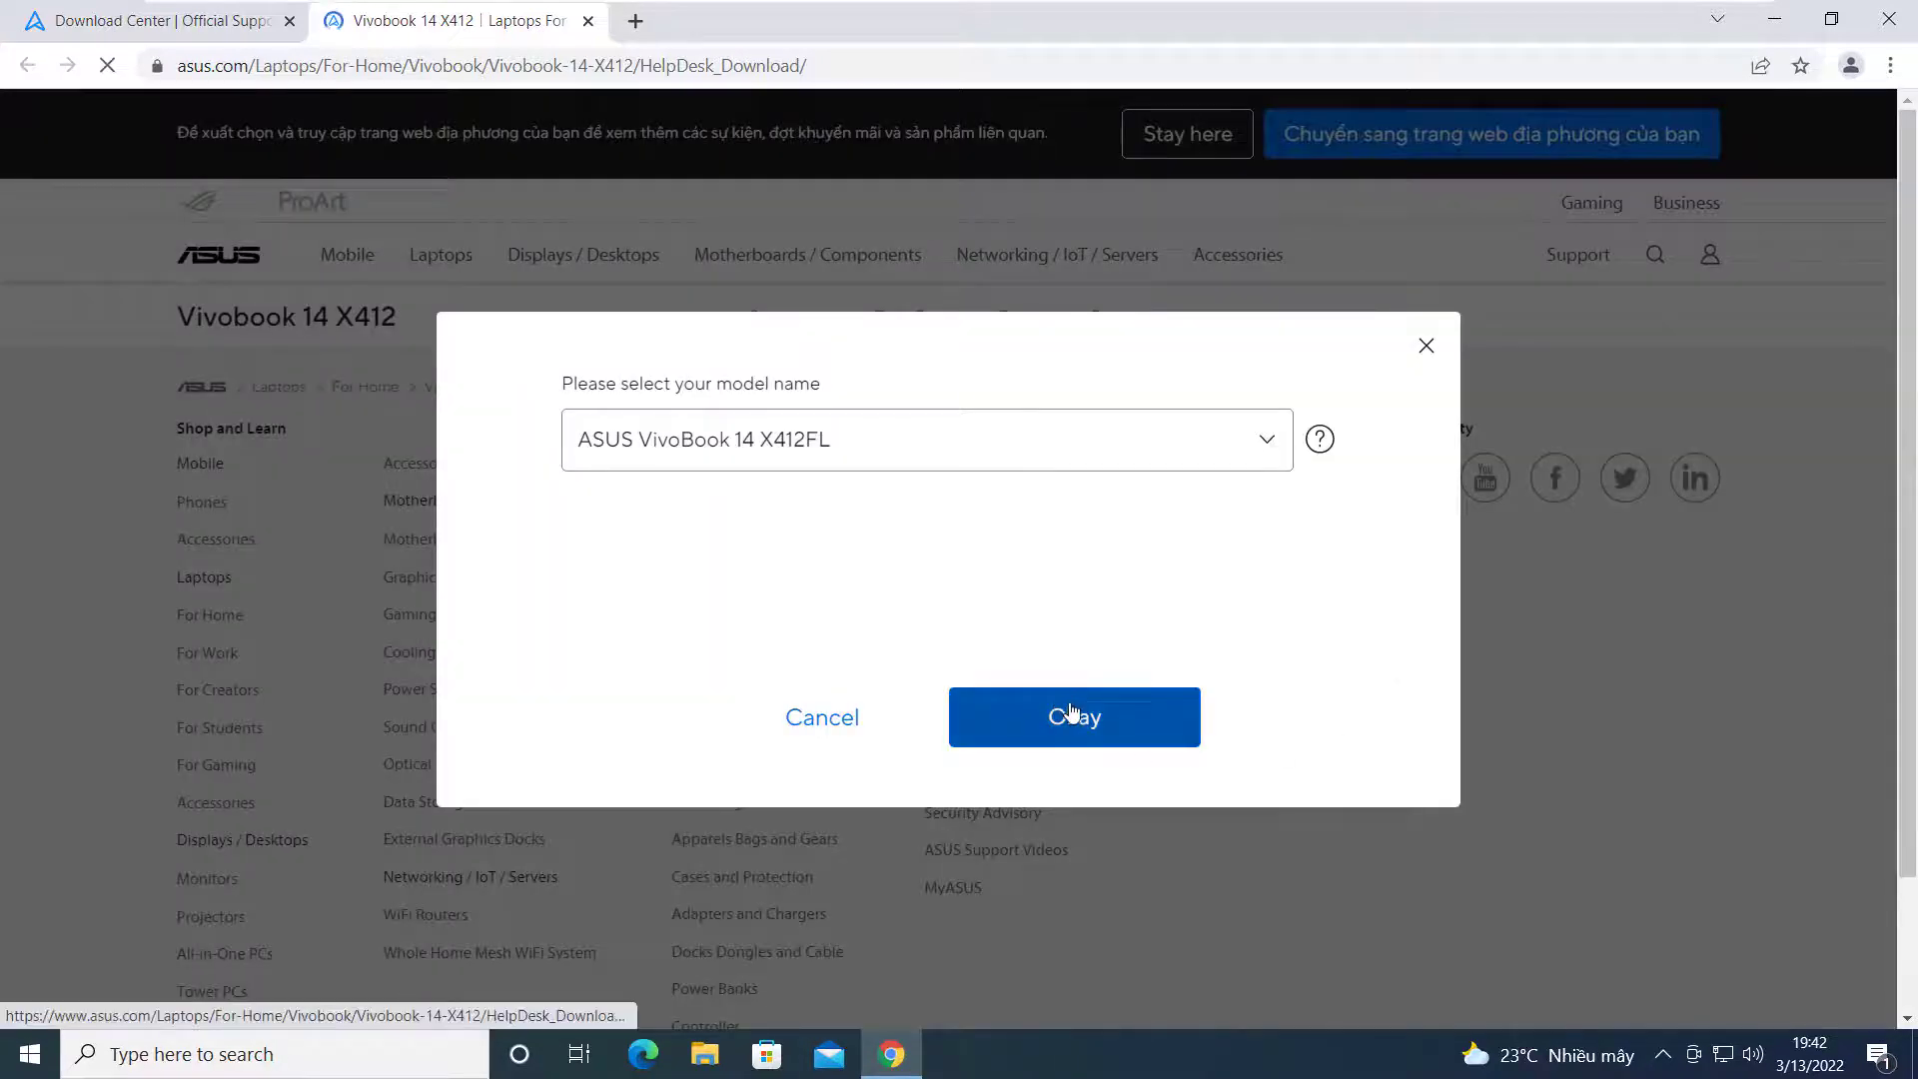
click(883, 458)
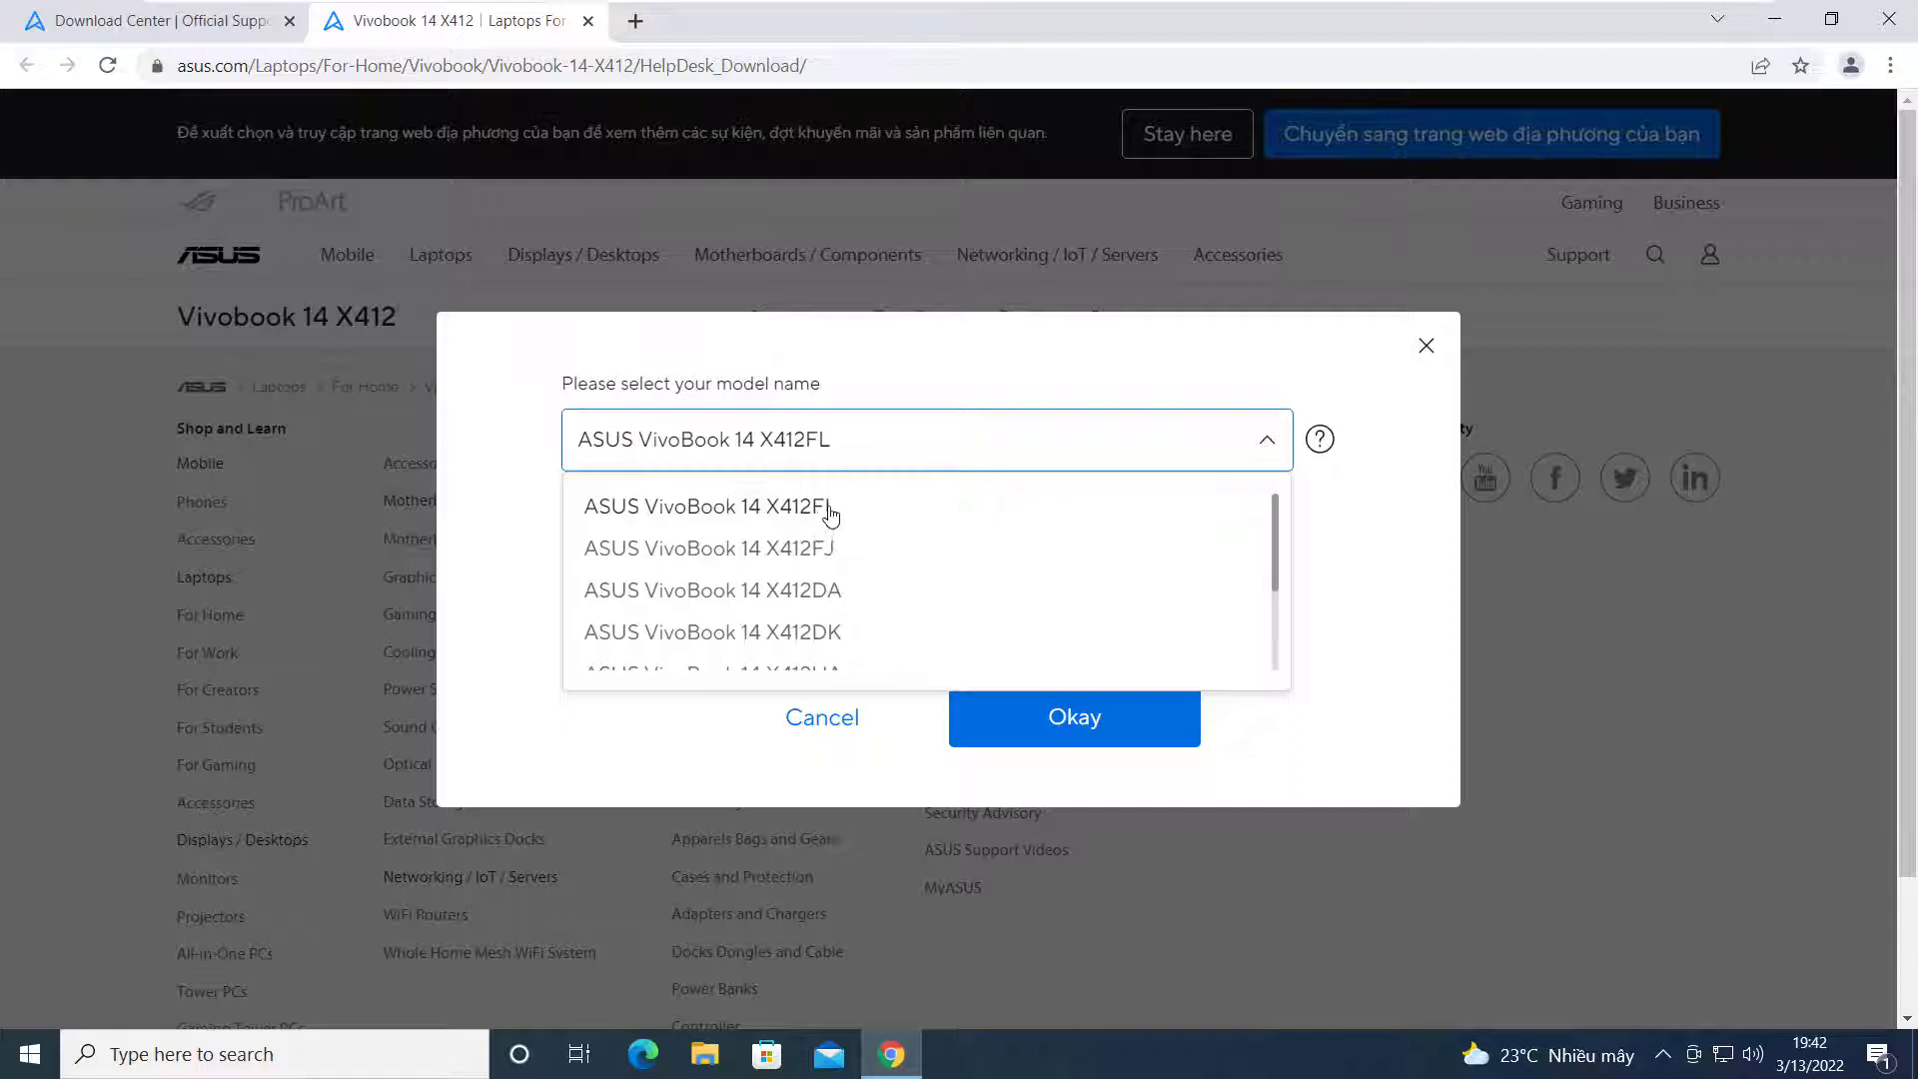
click(836, 590)
click(1065, 717)
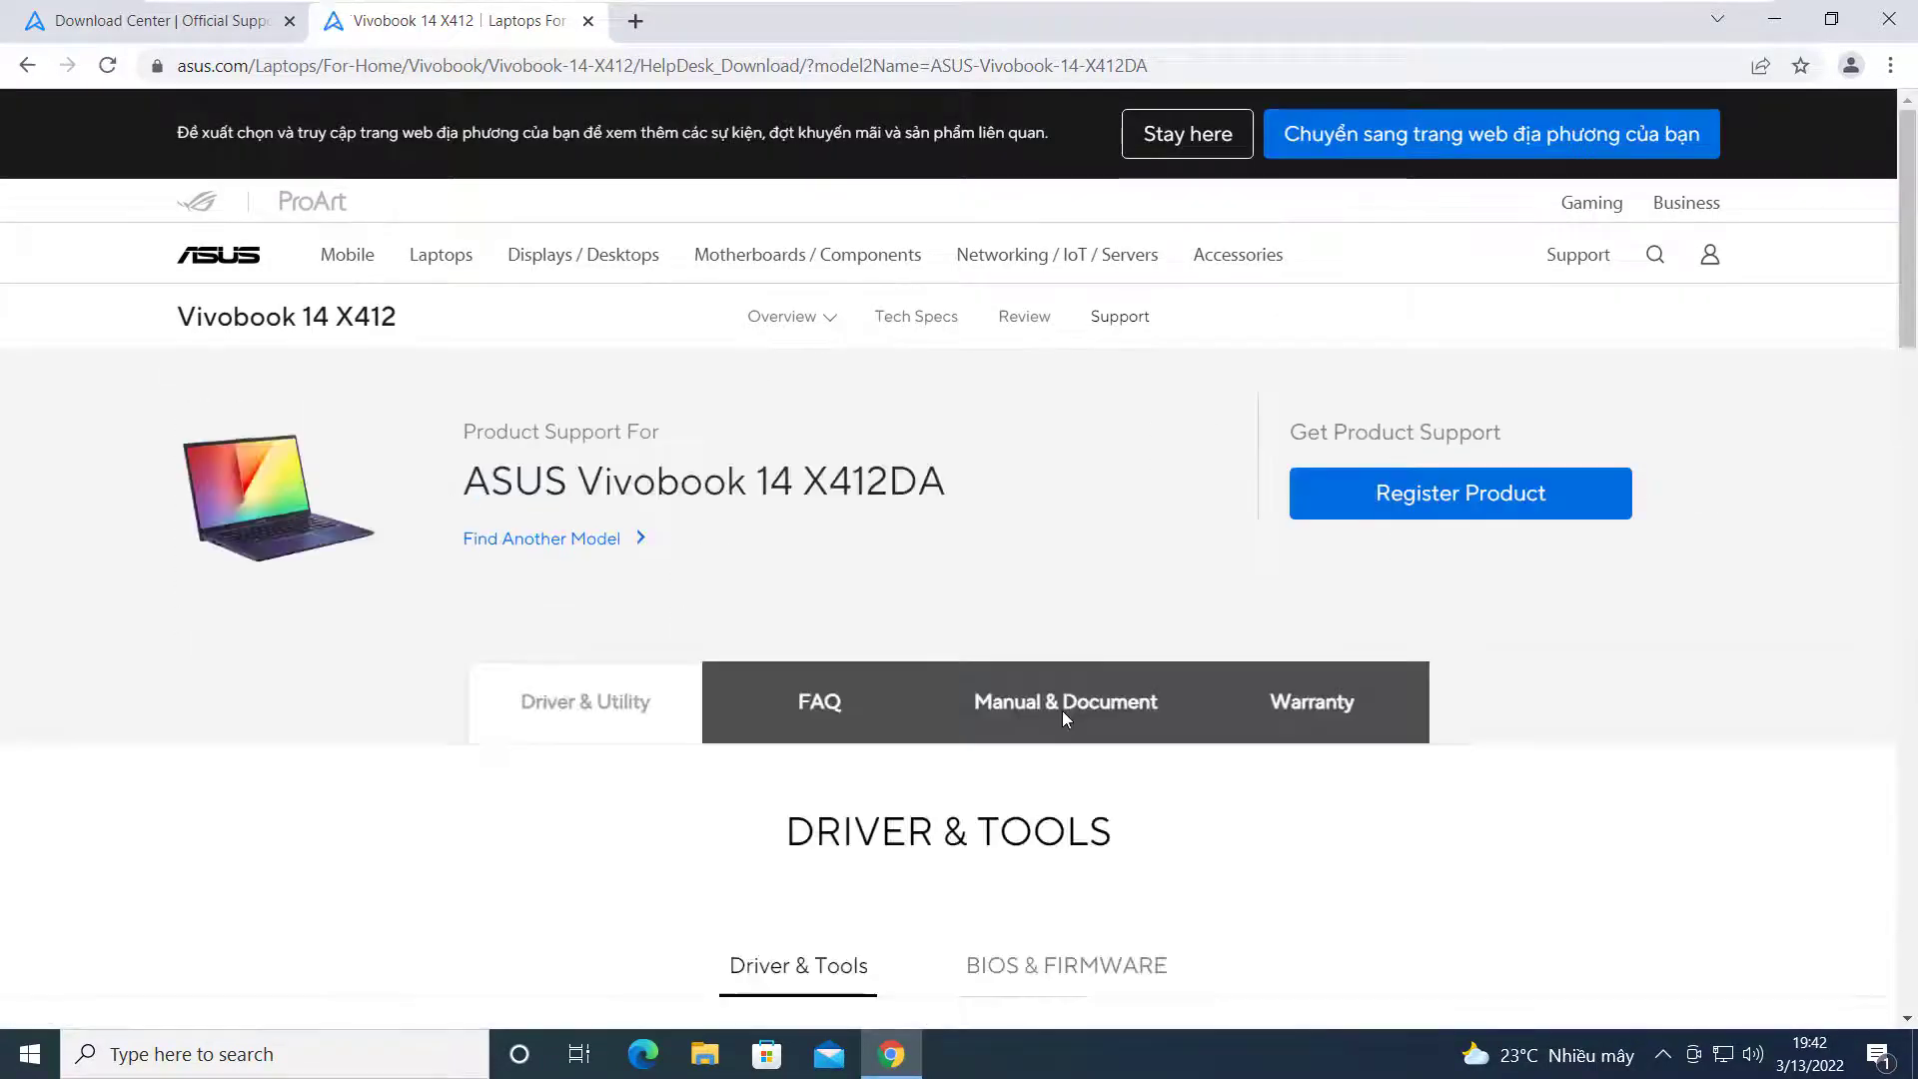
- Choose model X412DA and Windows 10 64-bit as the operating system
scroll(1063, 711, down, 7)
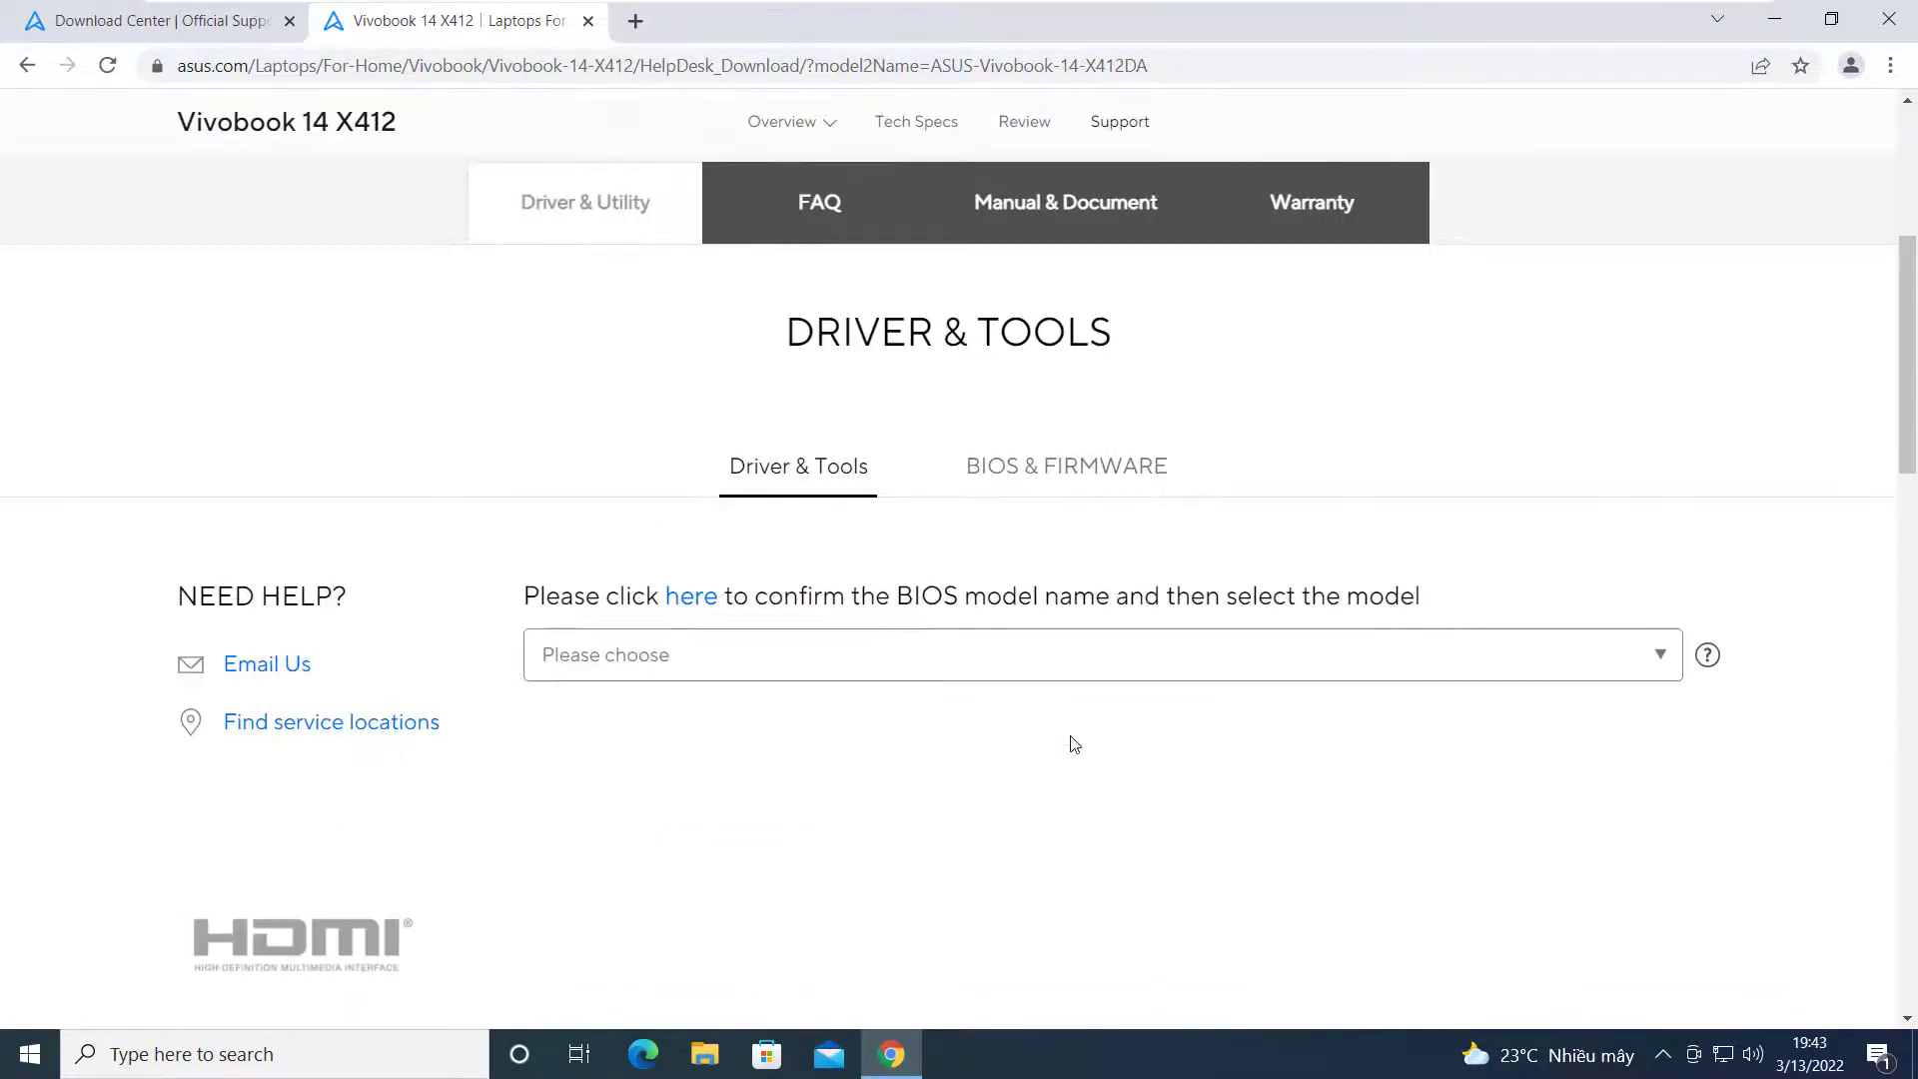
click(981, 413)
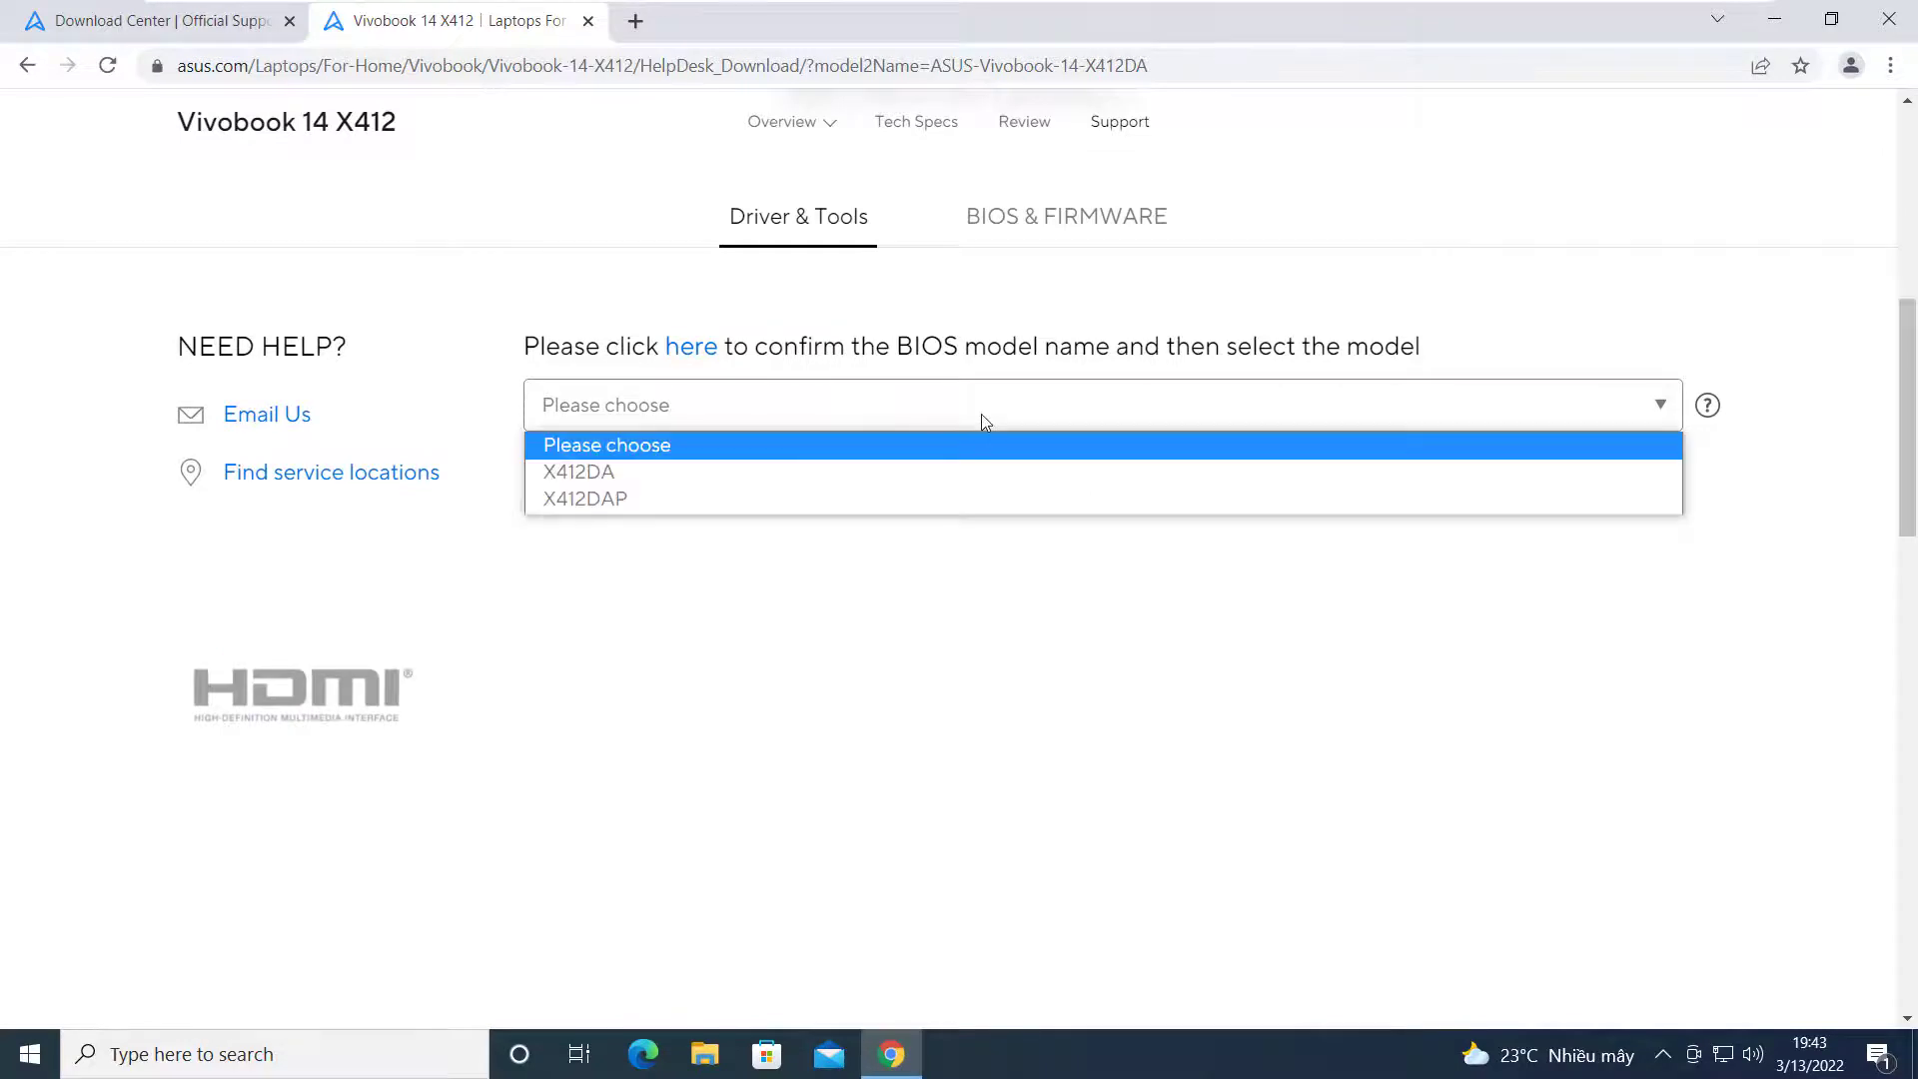
click(715, 472)
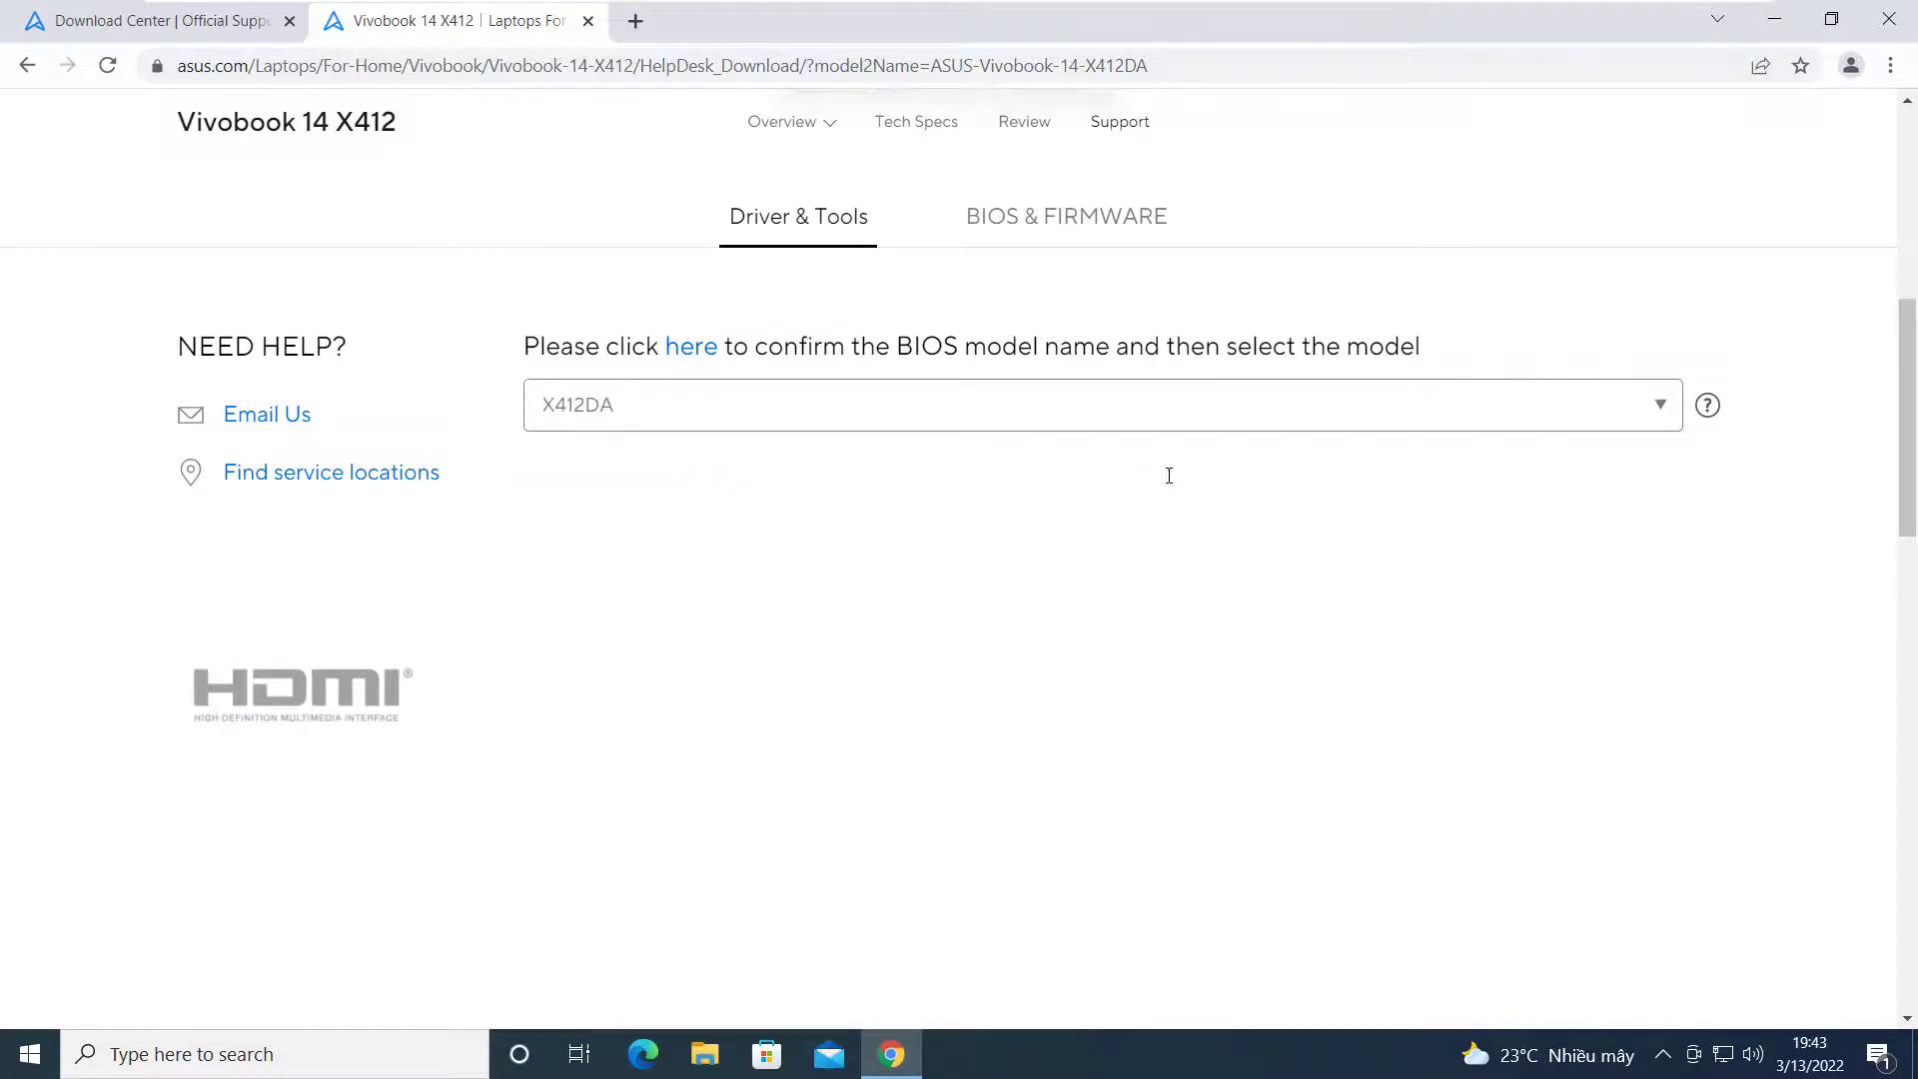
click(1061, 537)
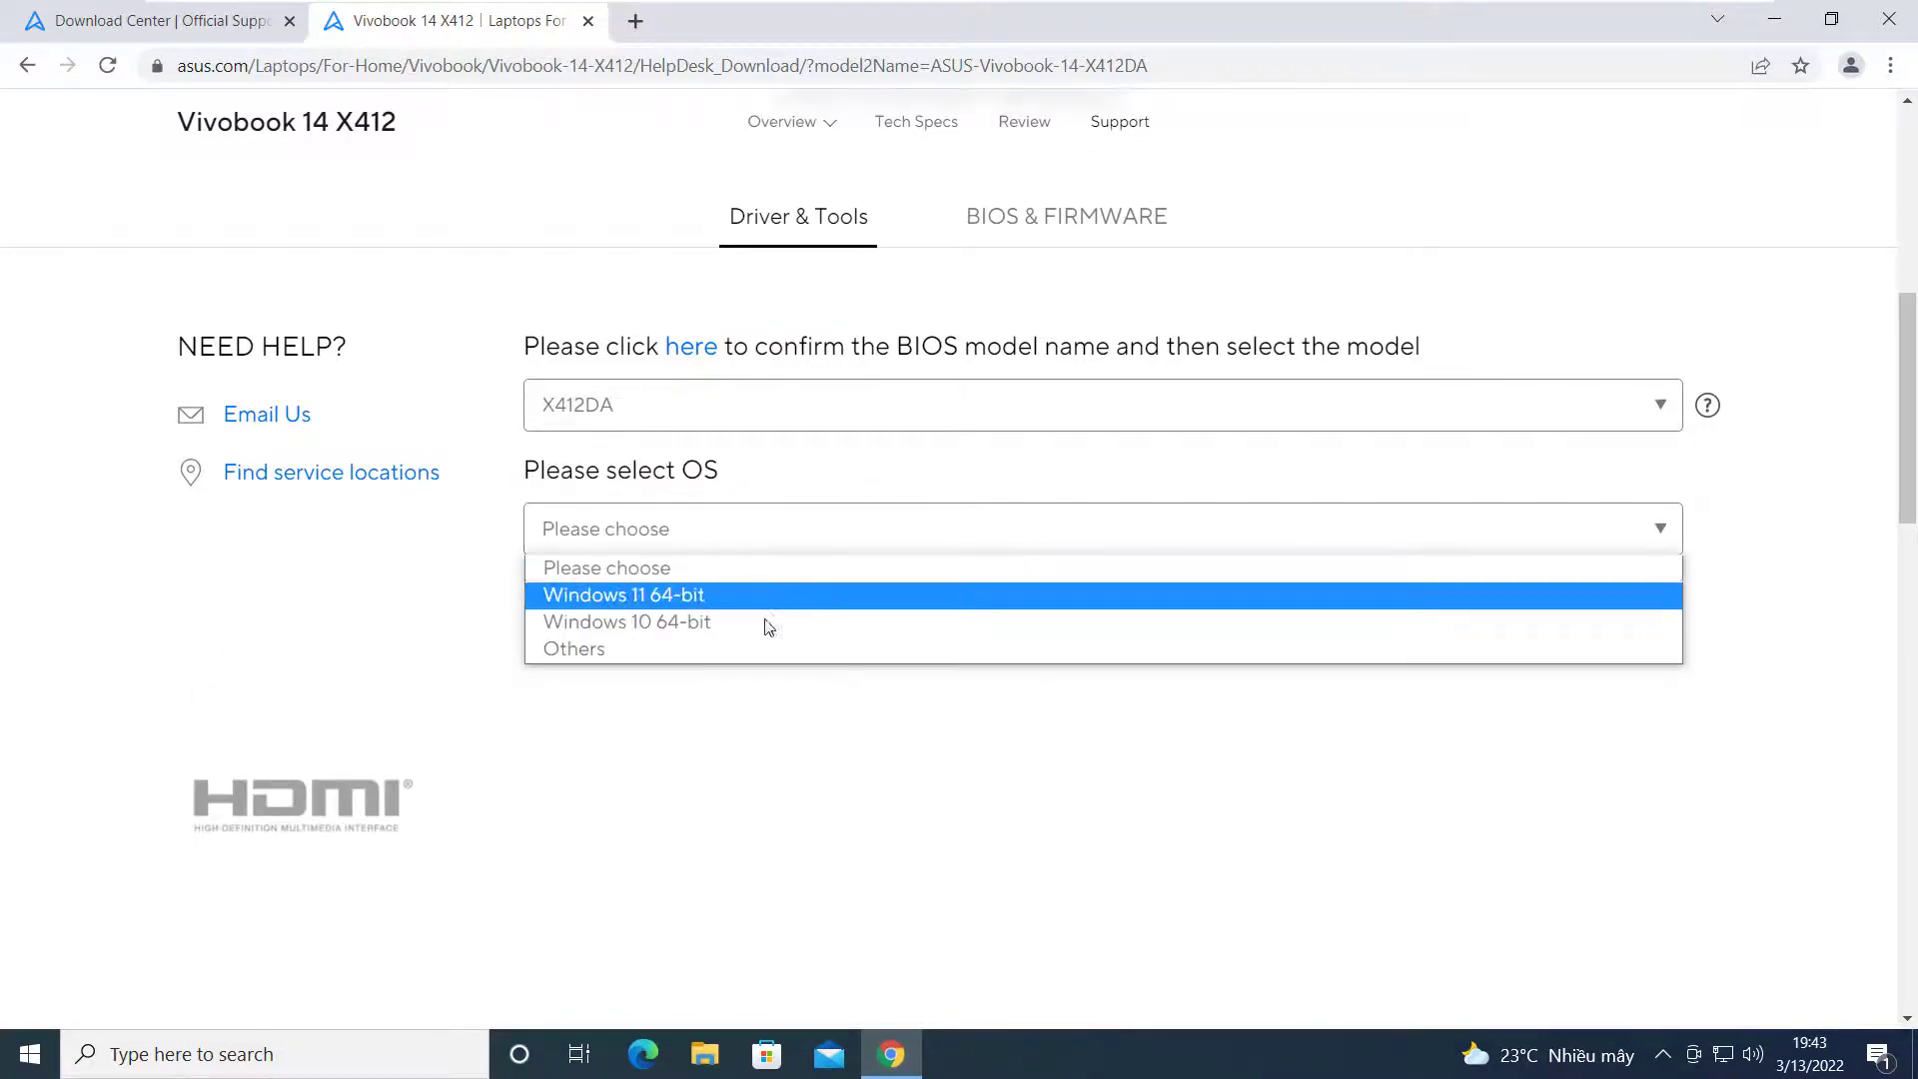
click(767, 624)
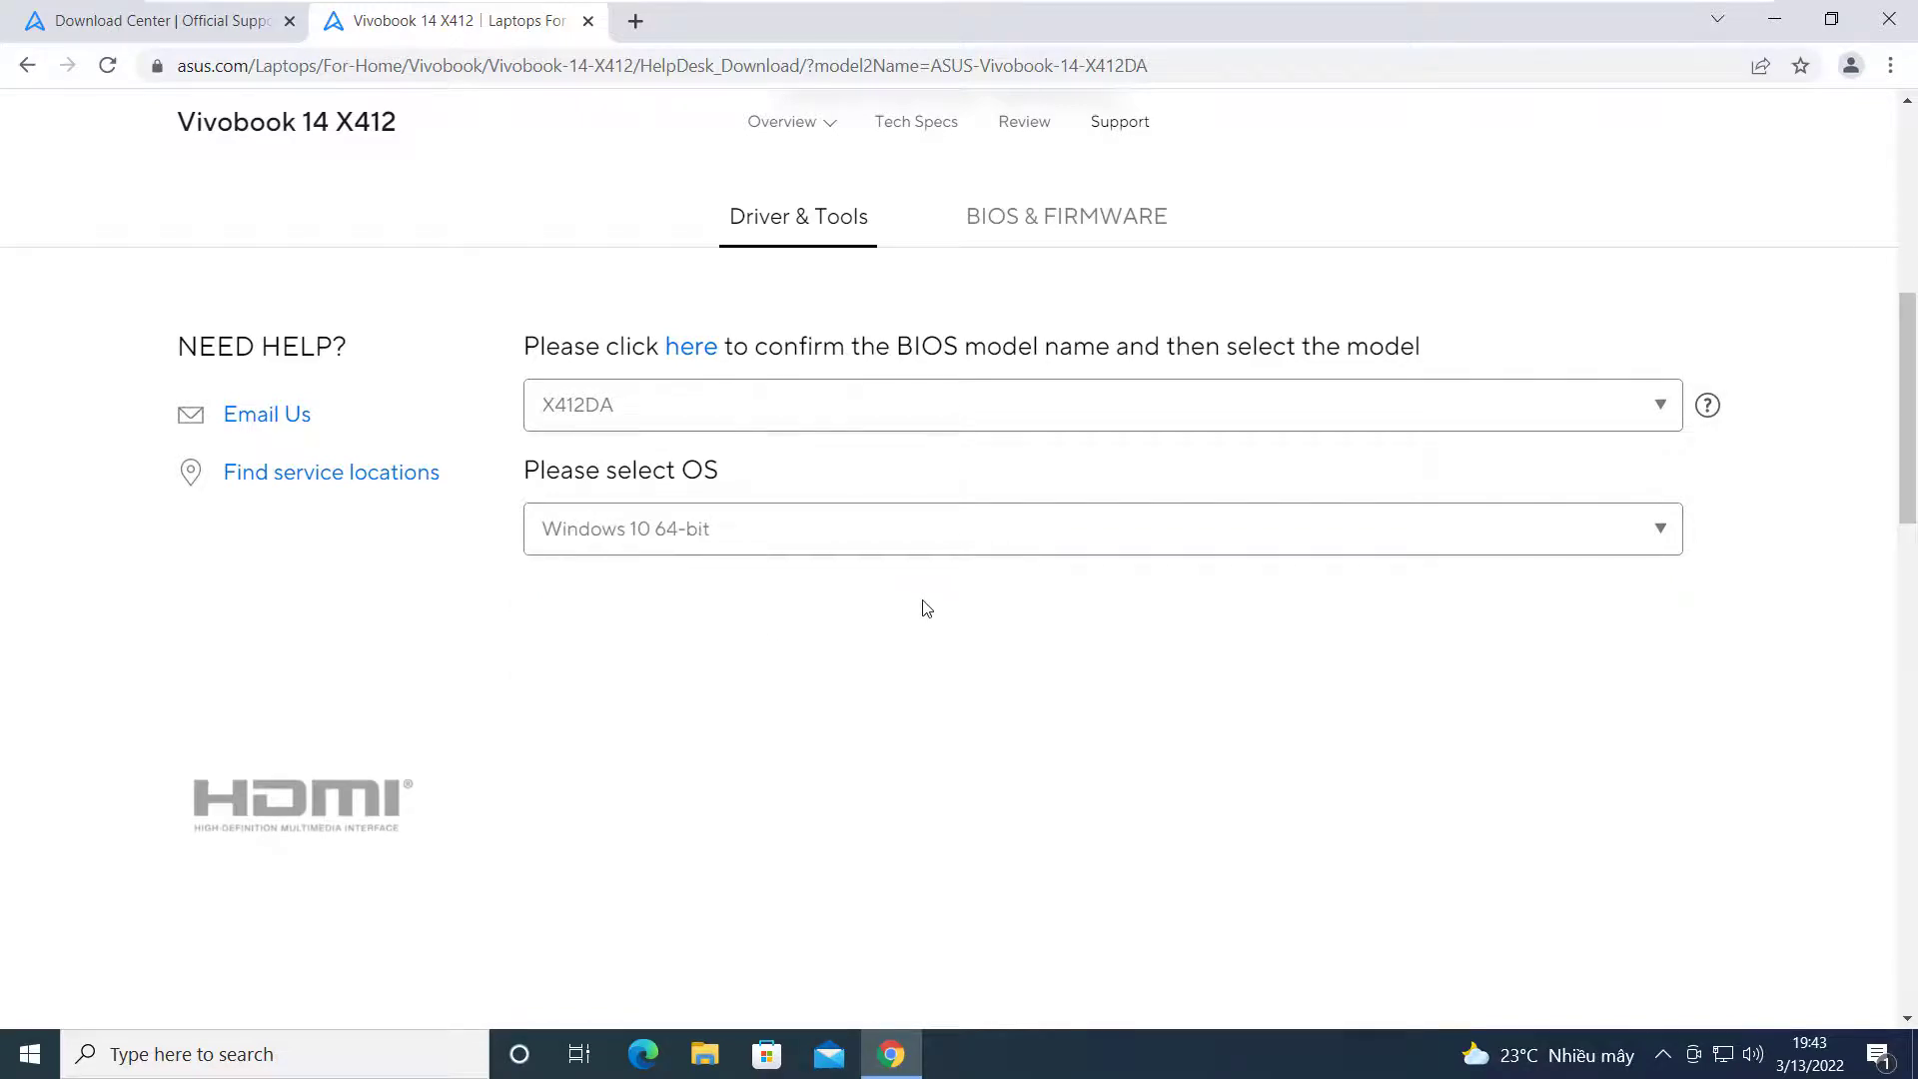
- Download the 449.68 MB AMD Graphics Driver V30.0.13022.3 from the Graphics section
scroll(926, 607, down, 2)
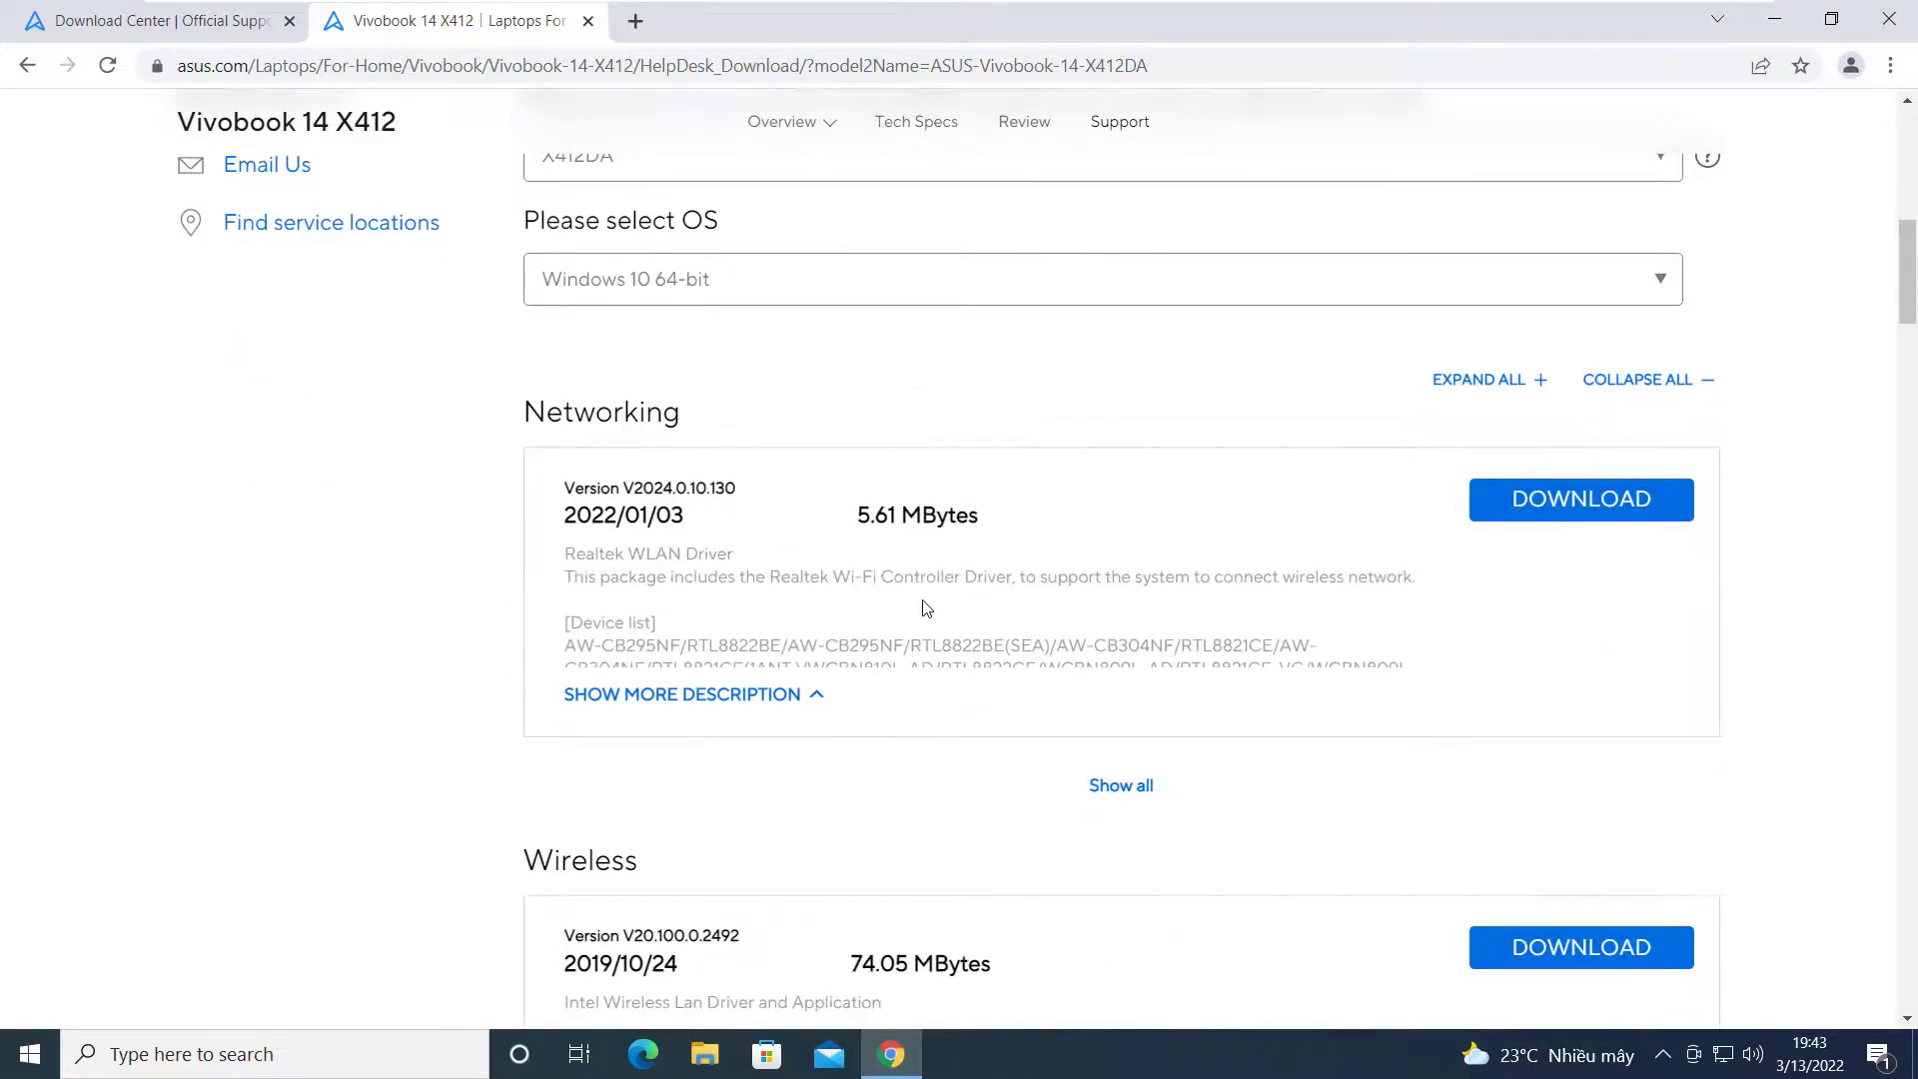
scroll(926, 607, down, 7)
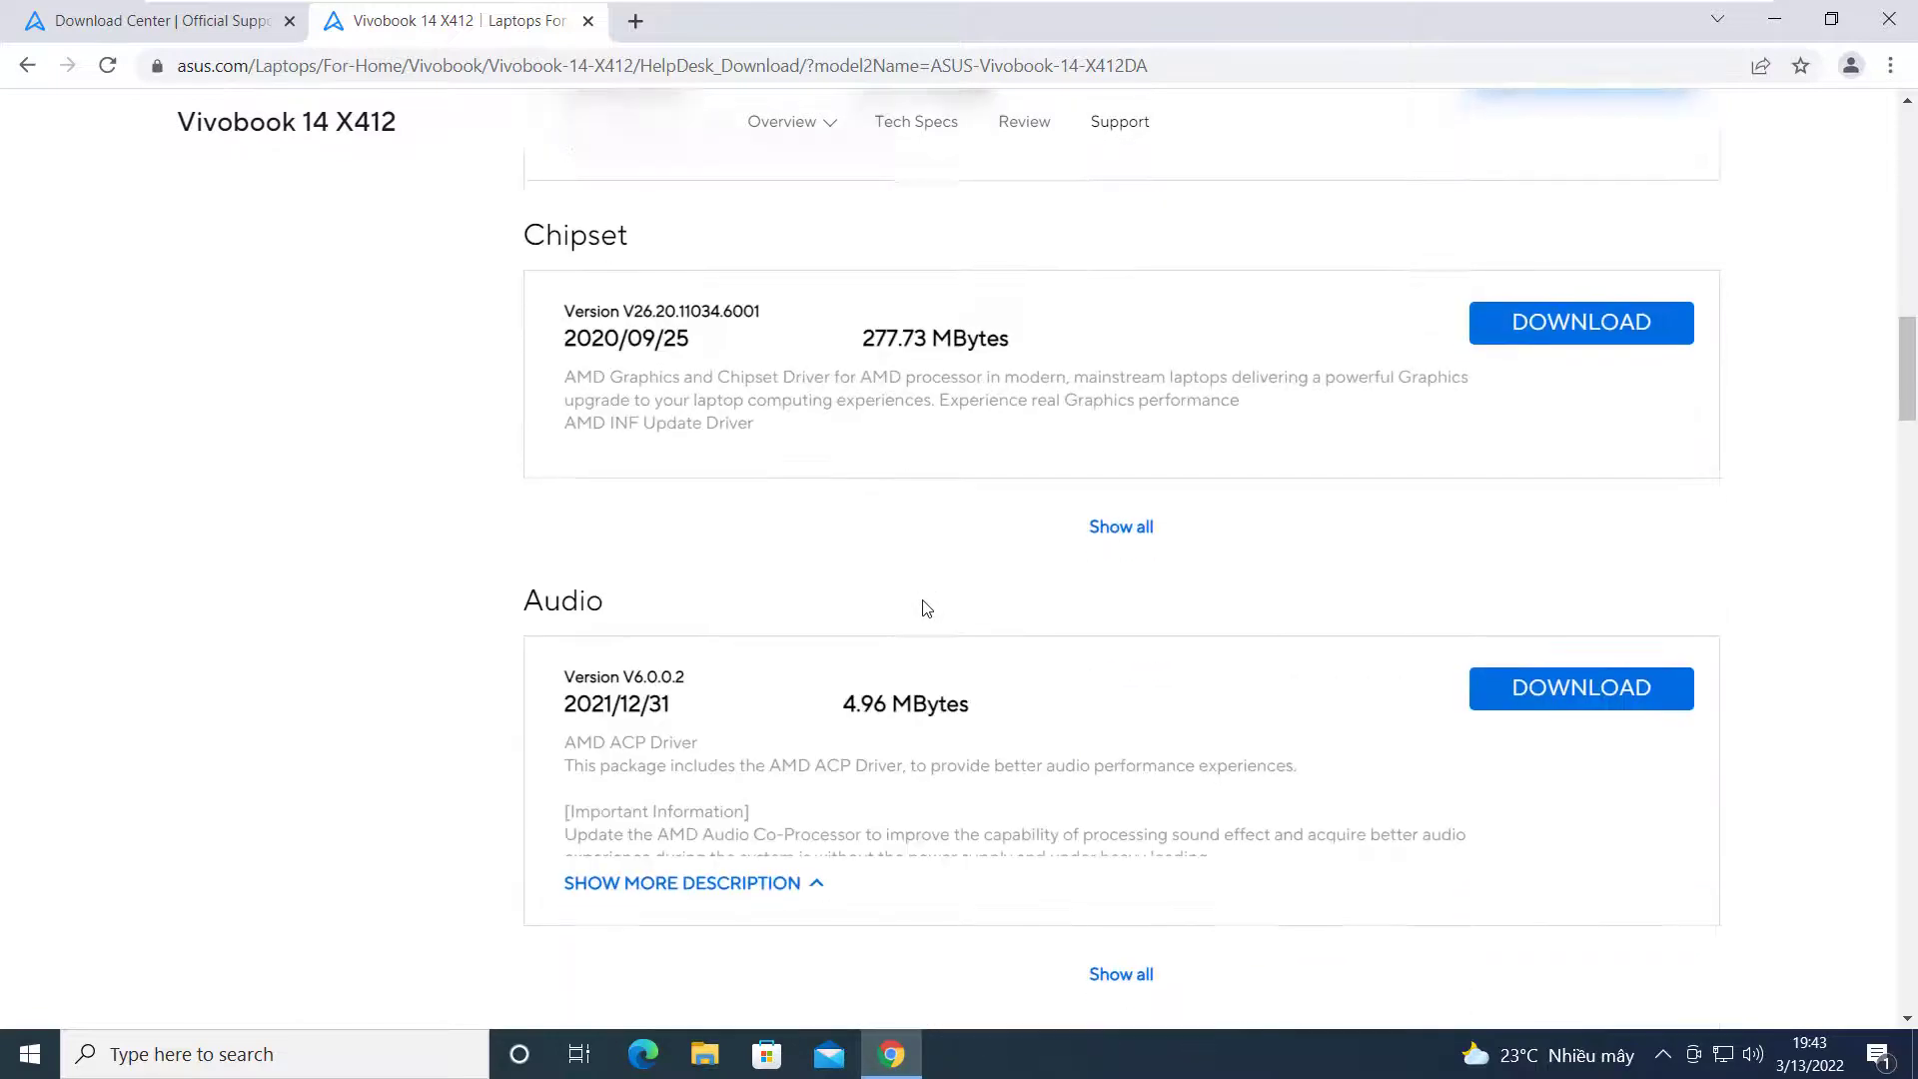
scroll(1117, 433, down, 6)
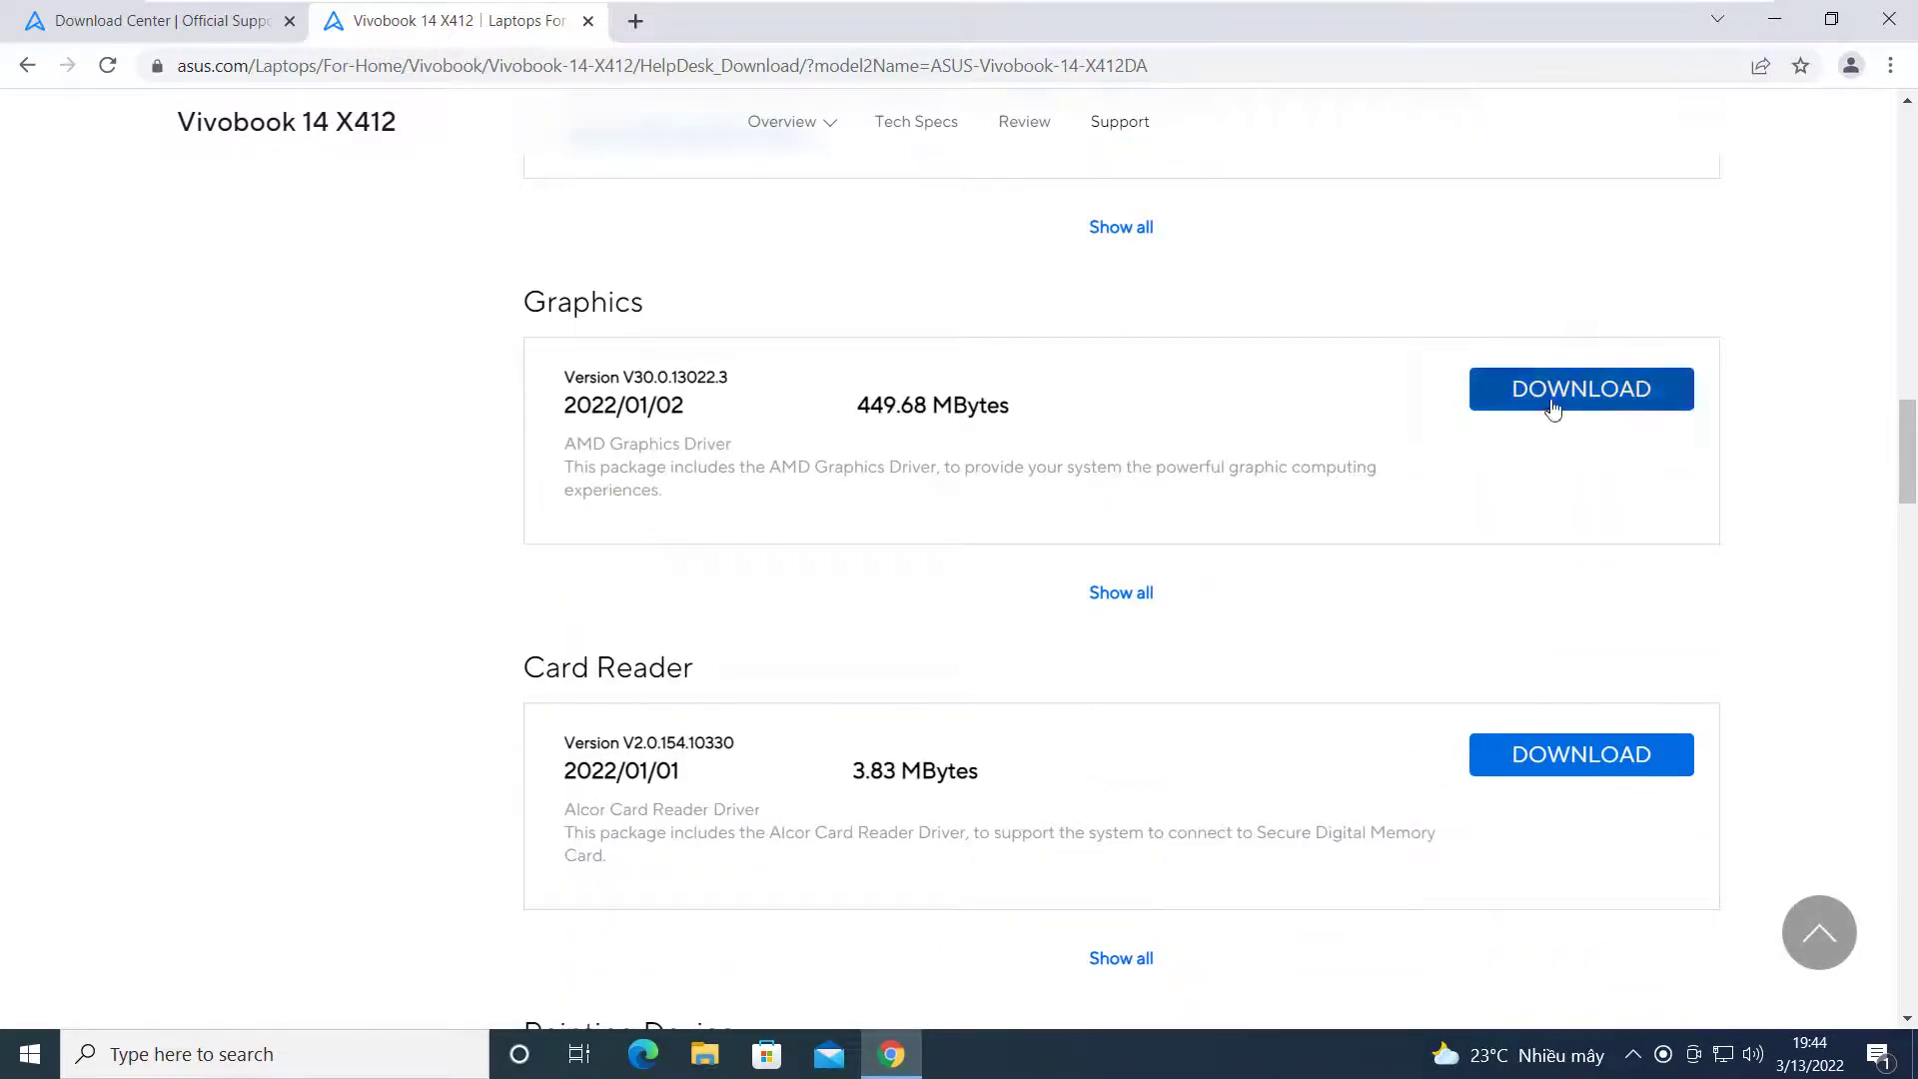
click(1584, 390)
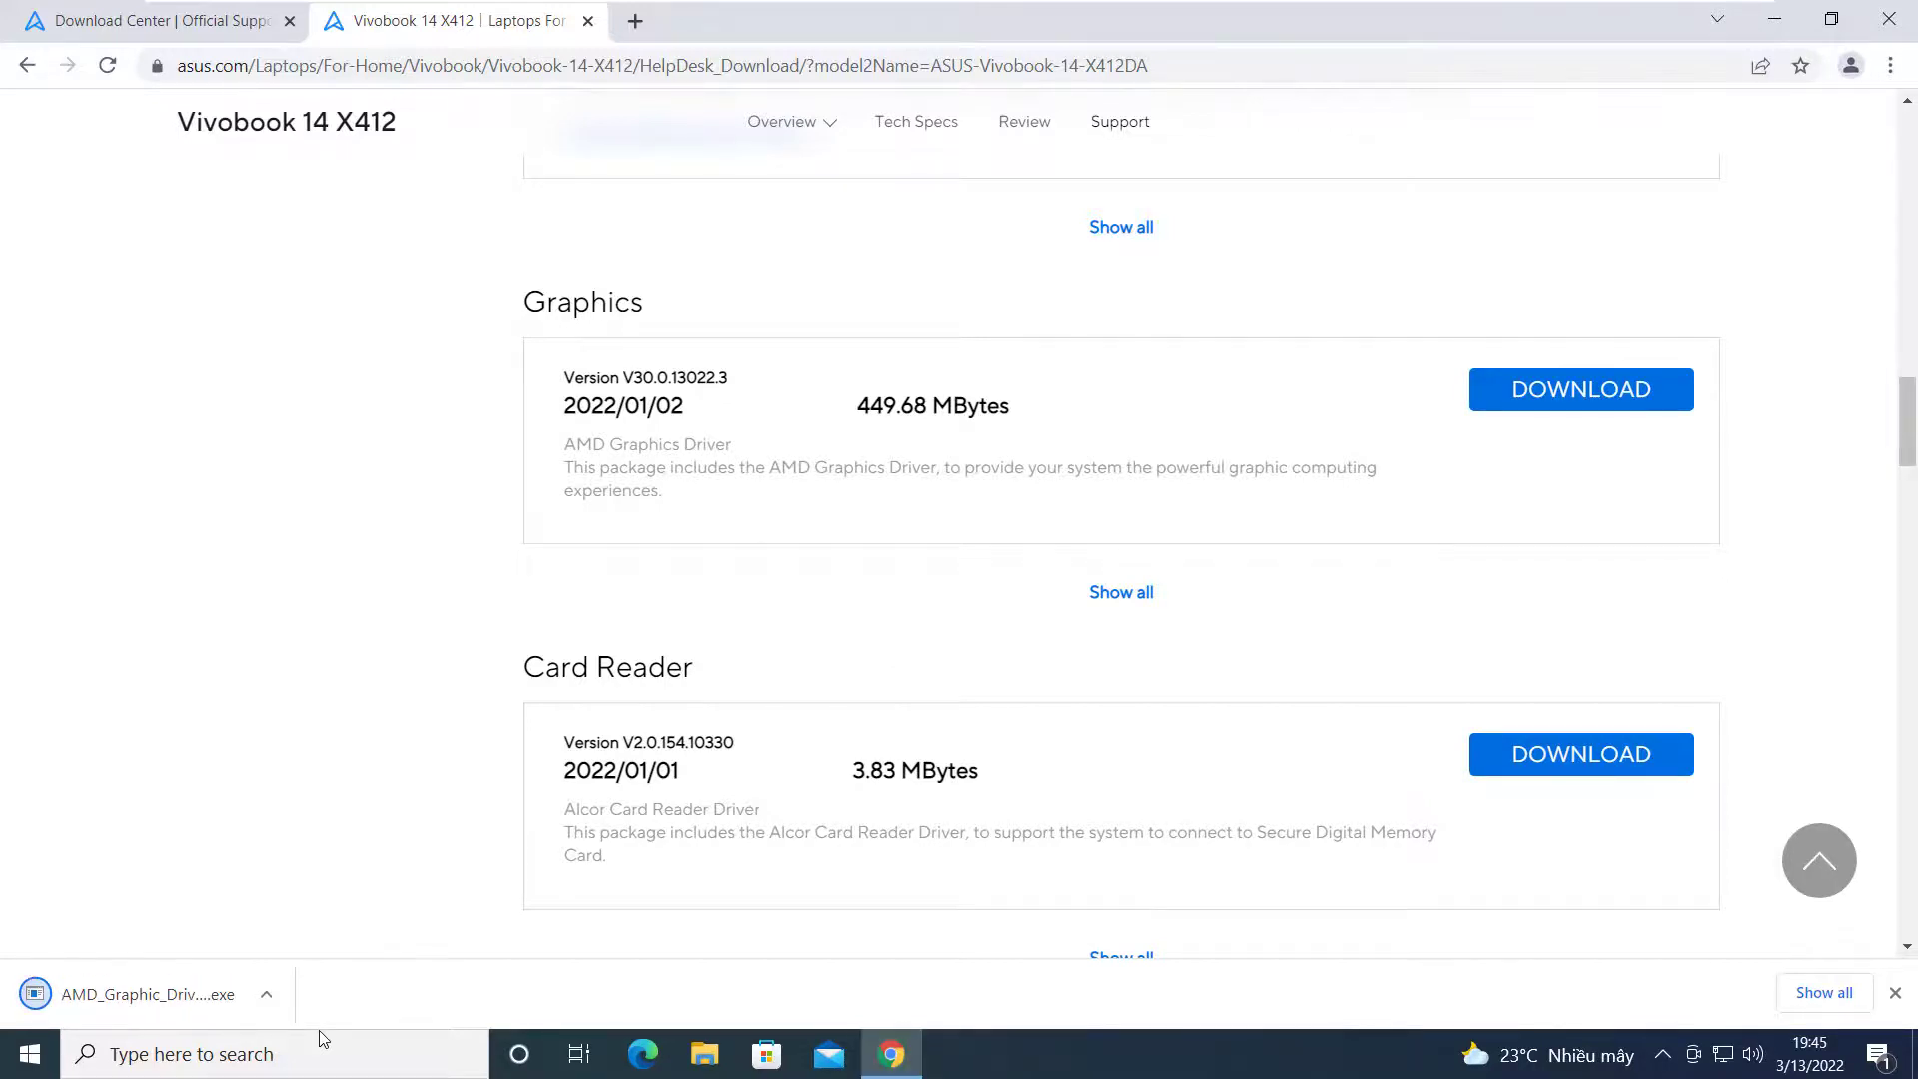
- Locate the AMD installer in Downloads and apply Windows 7 compatibility mode in its Properties
click(266, 994)
click(334, 908)
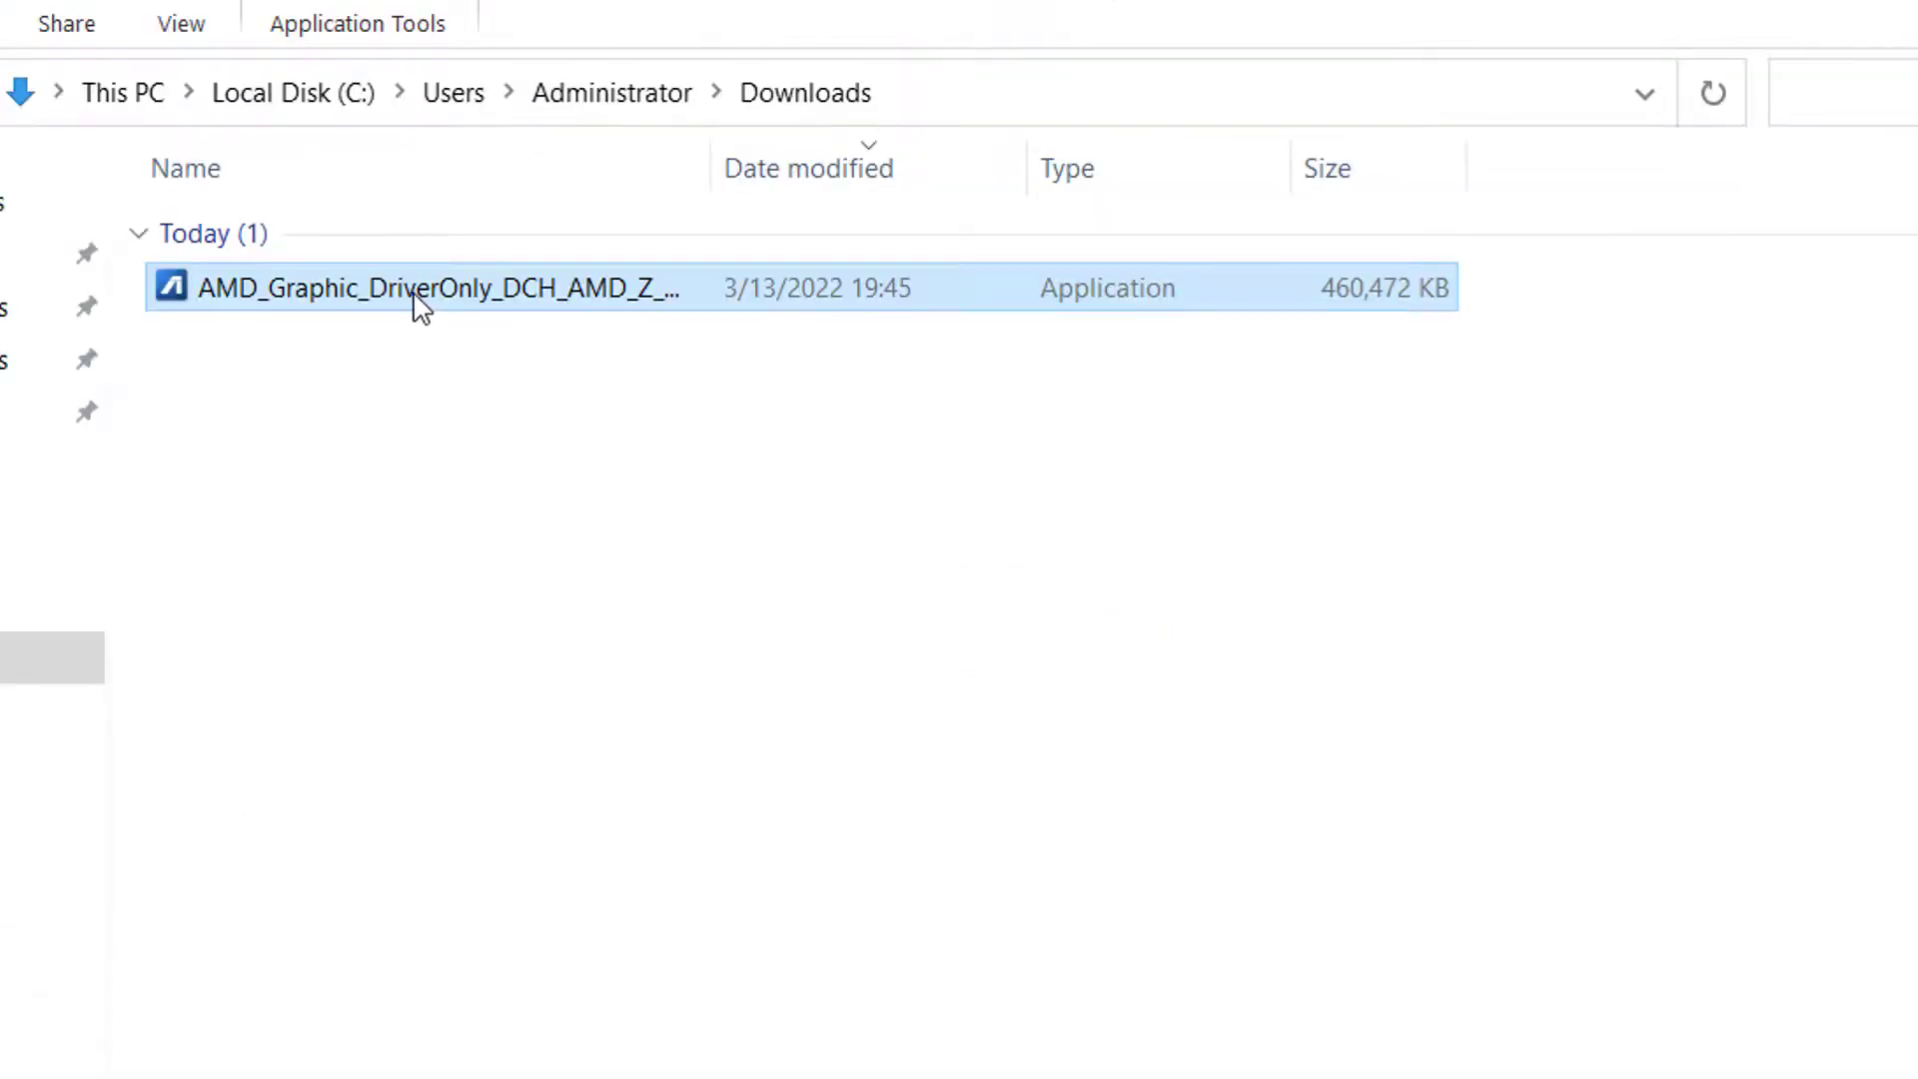
right_click(420, 299)
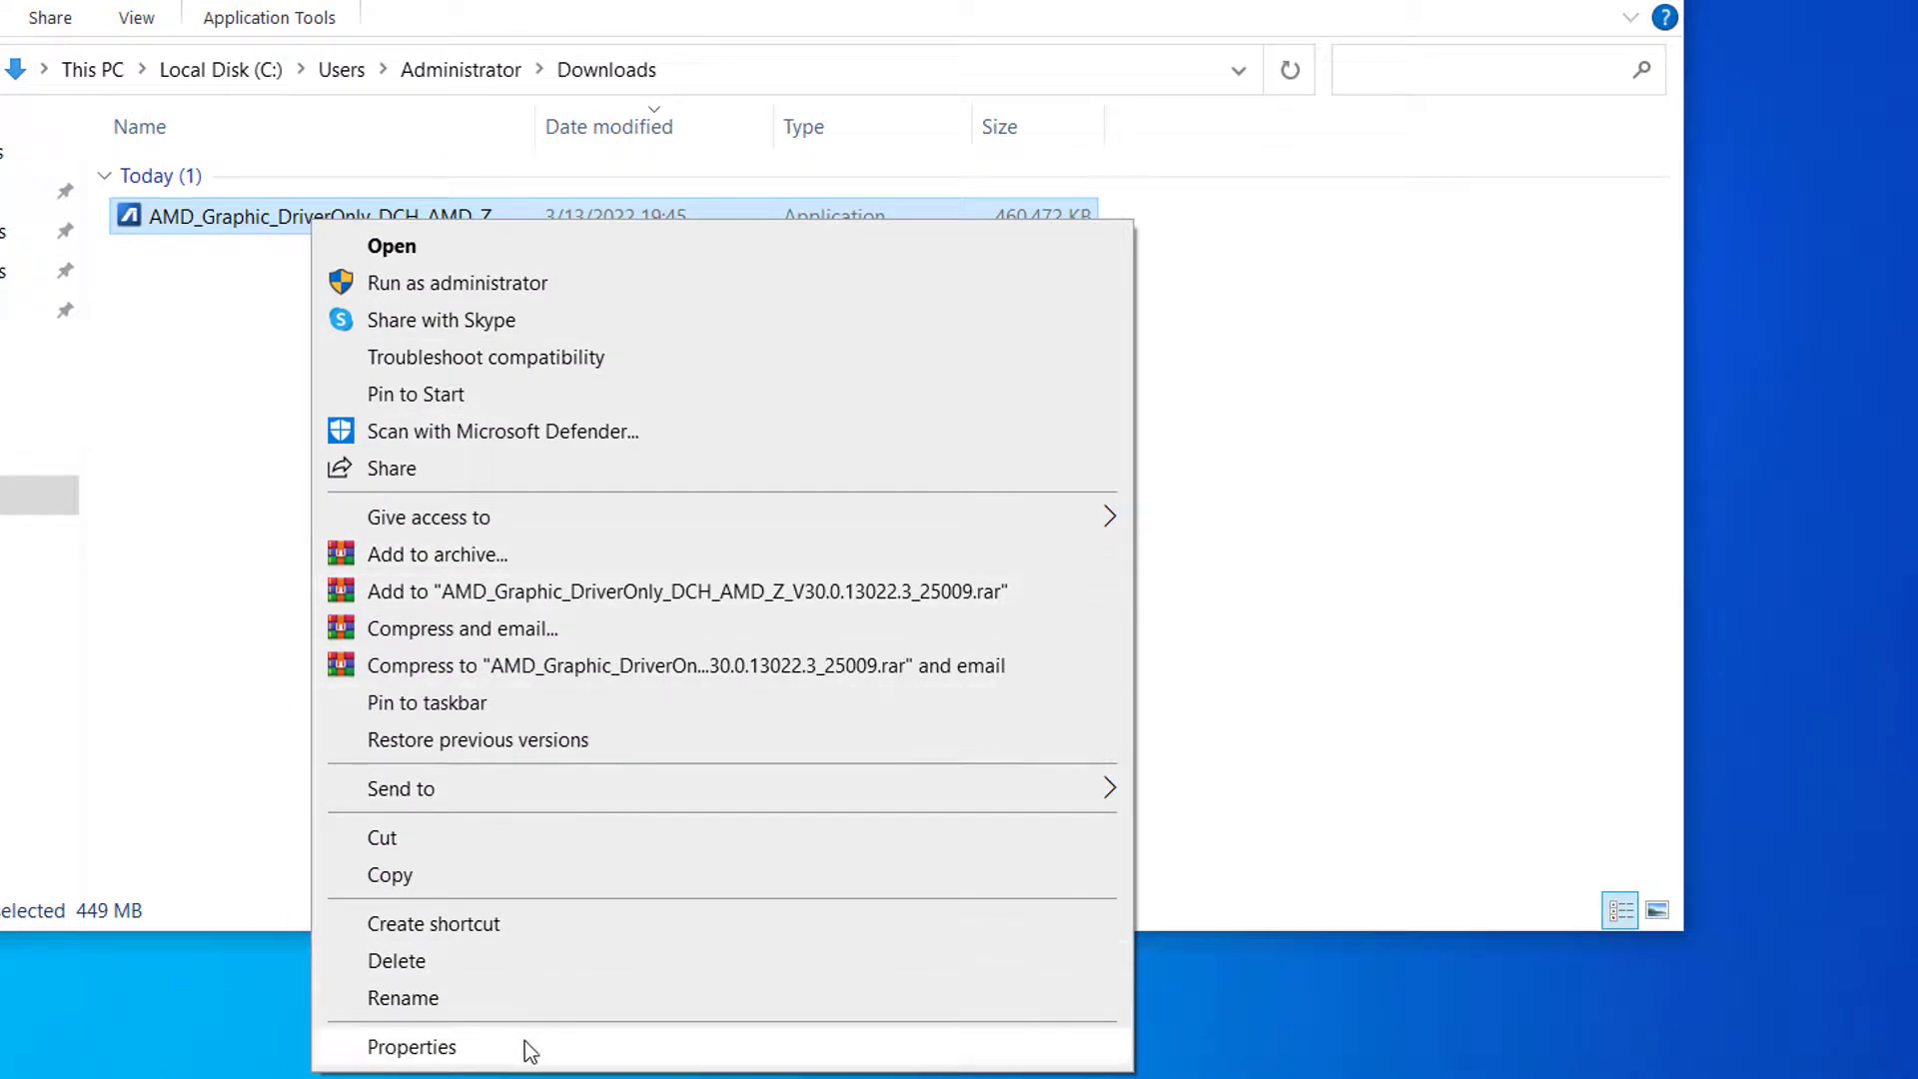
click(528, 1045)
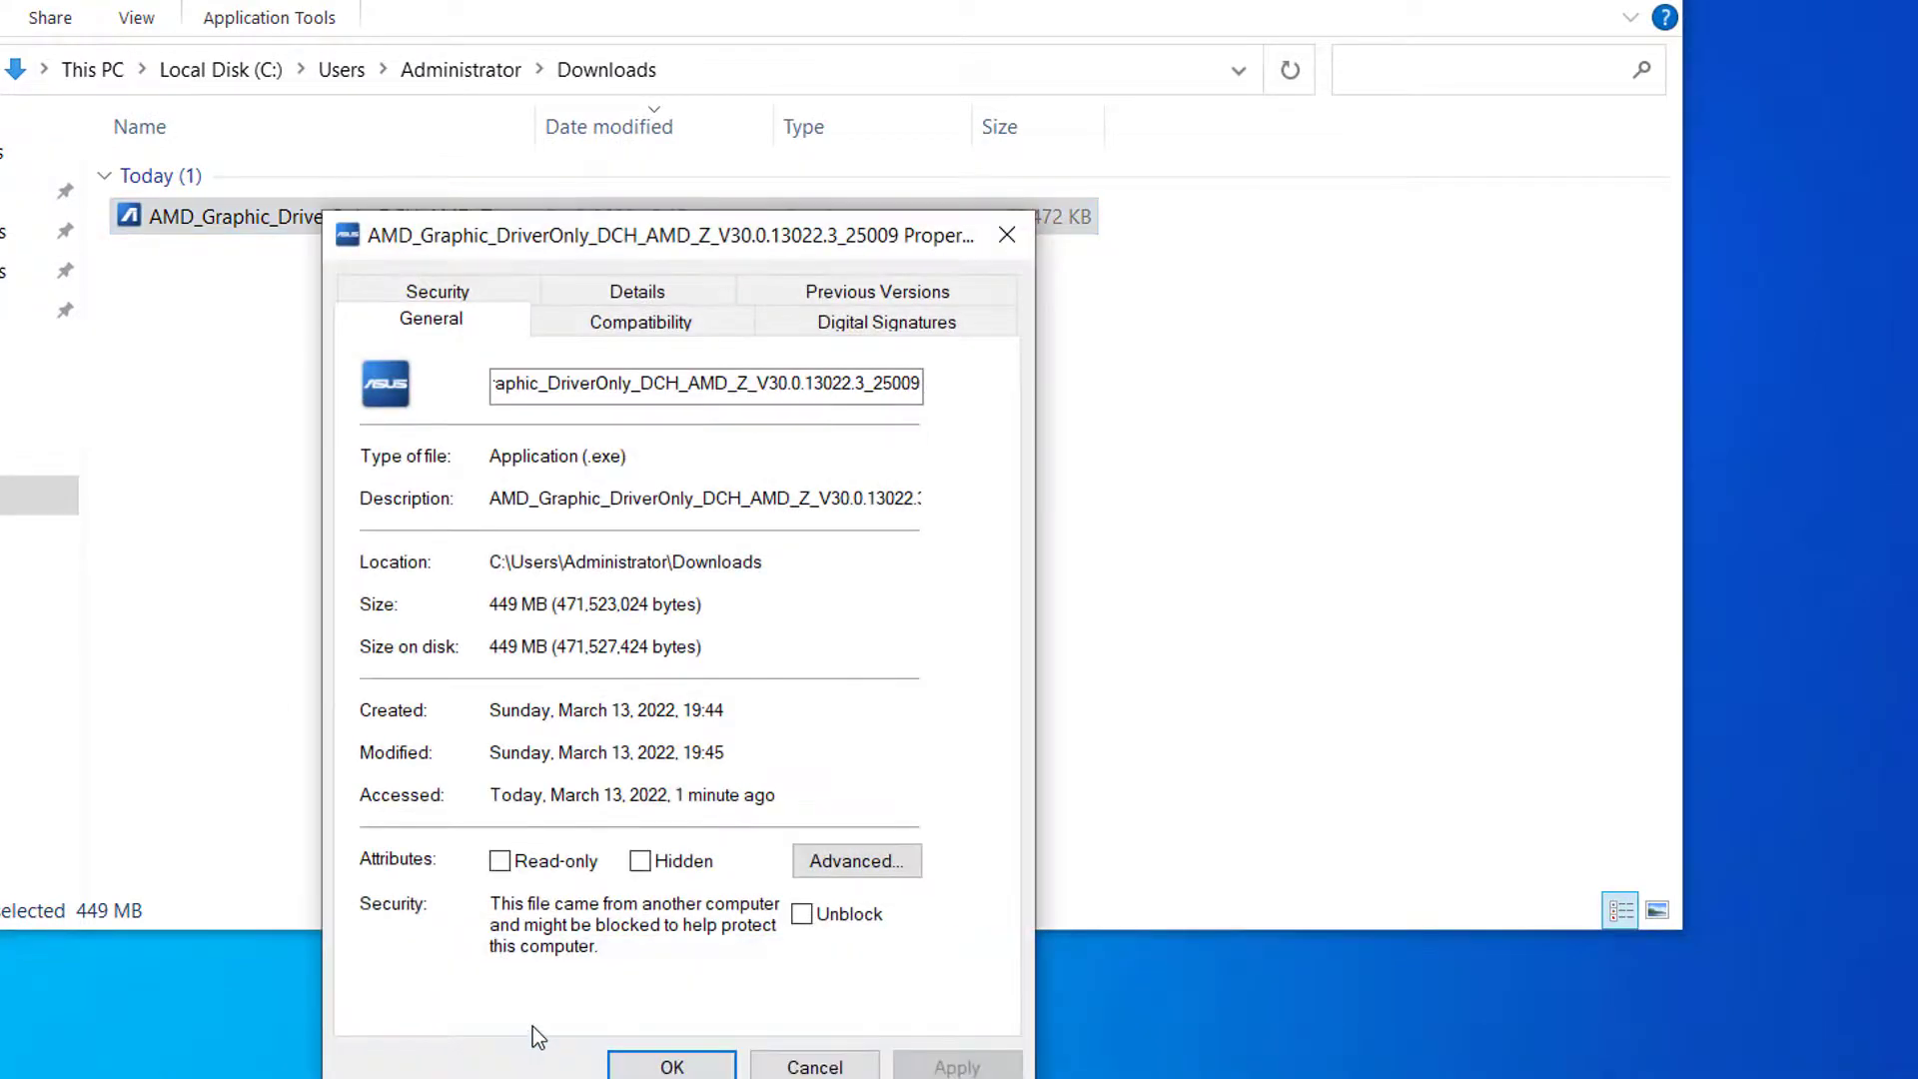
click(620, 318)
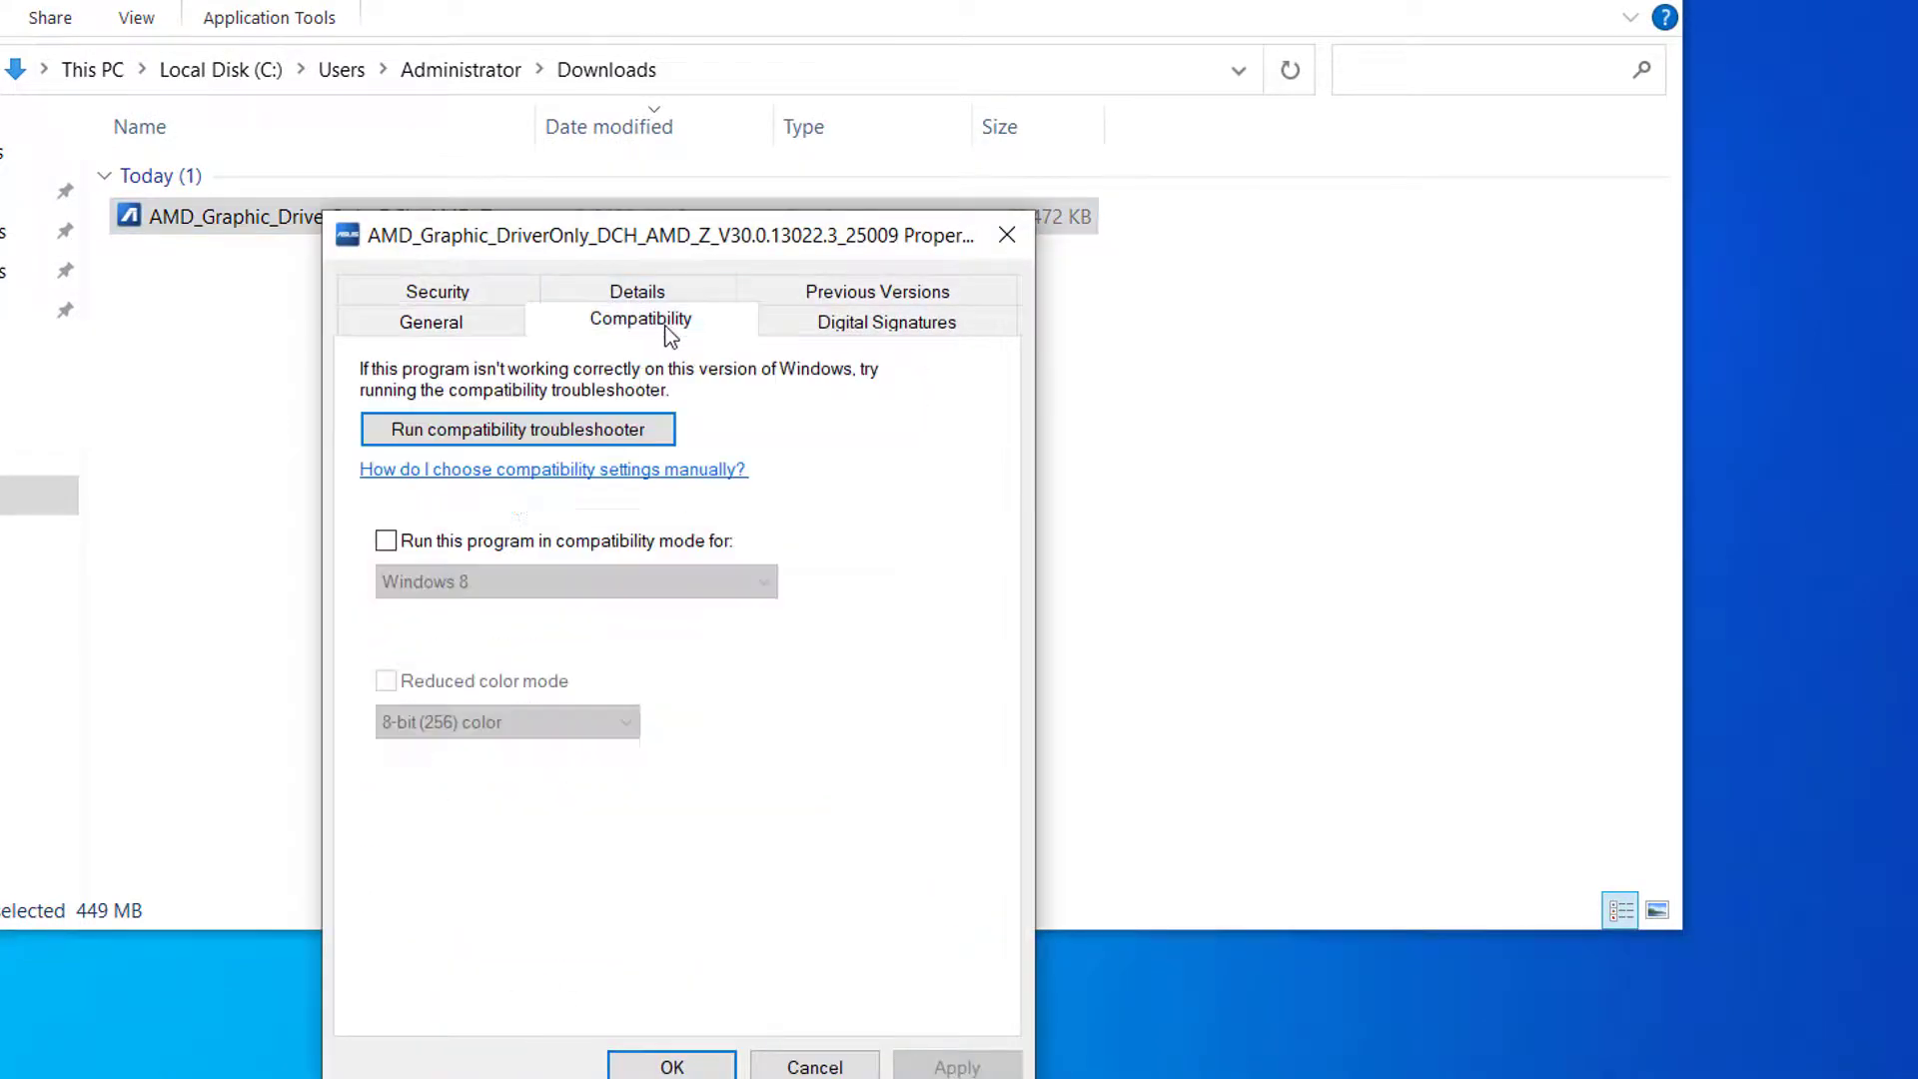
click(405, 544)
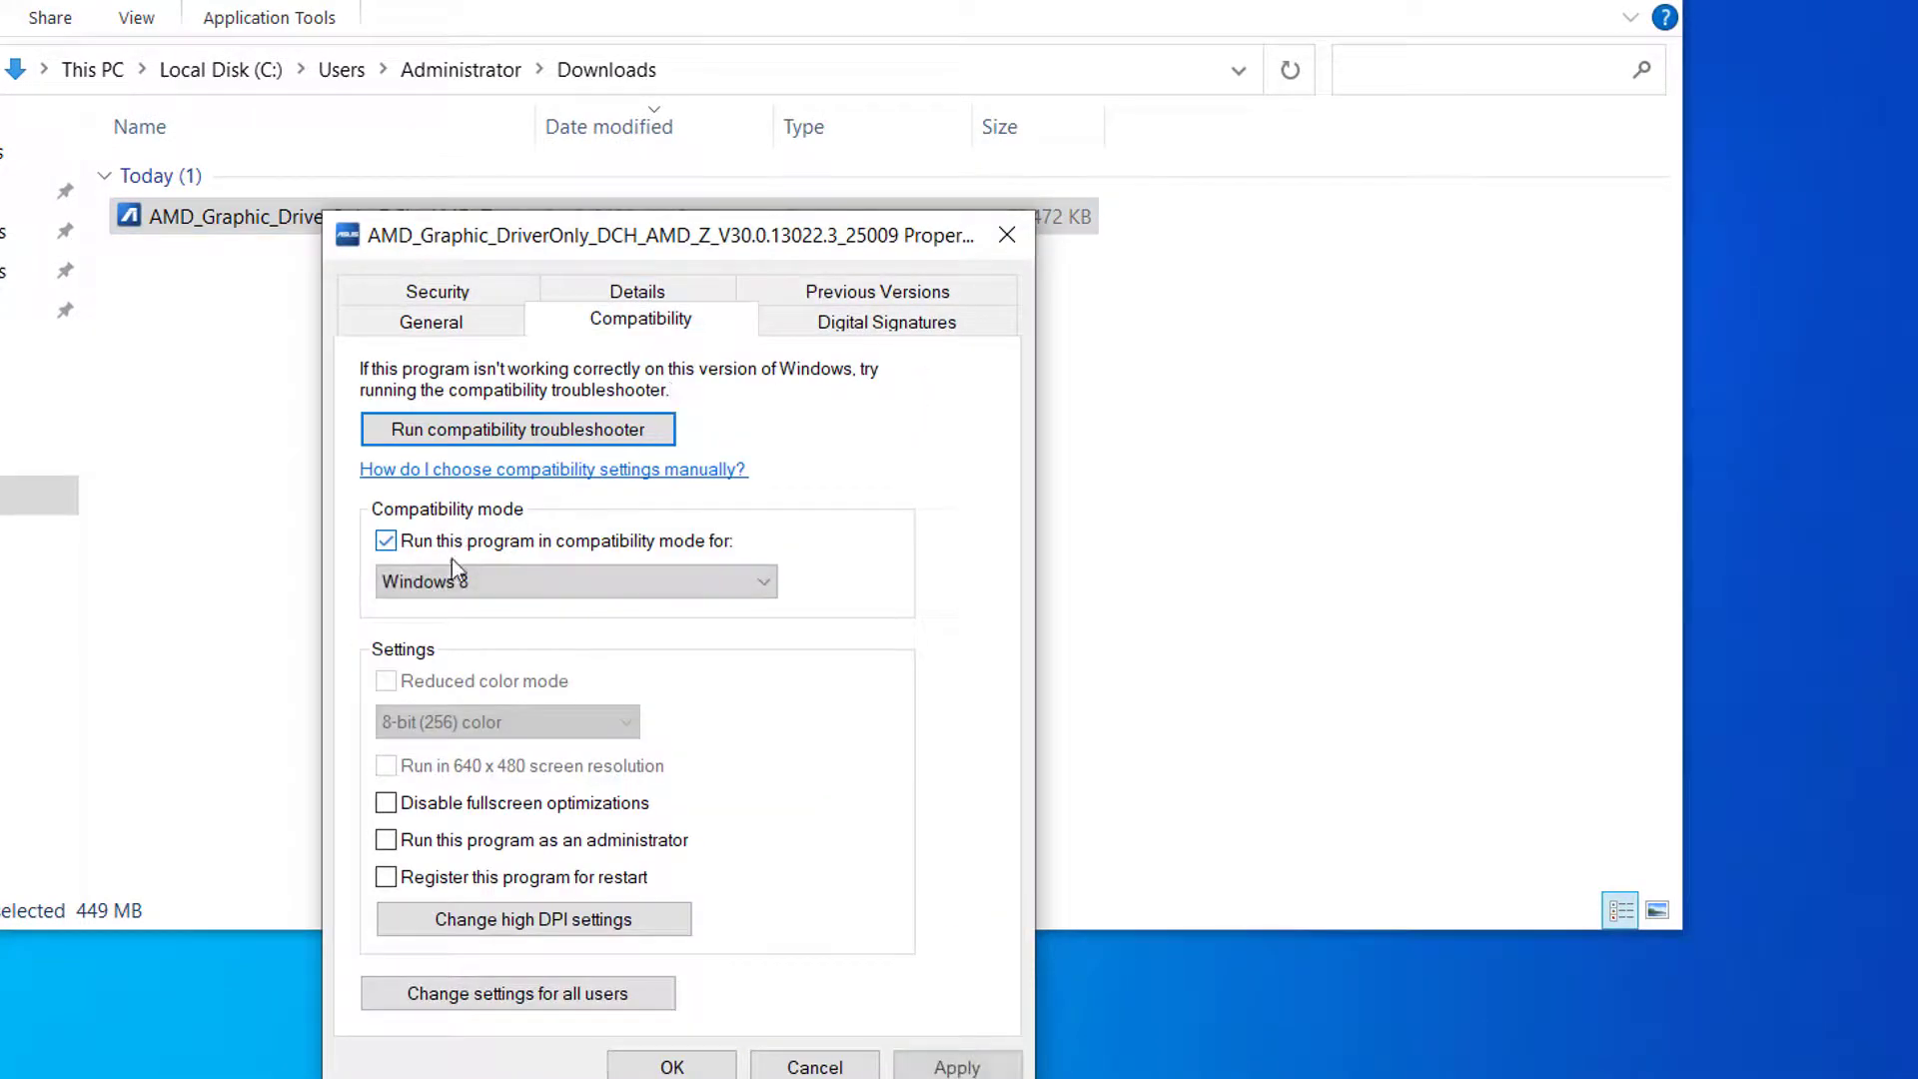
click(537, 580)
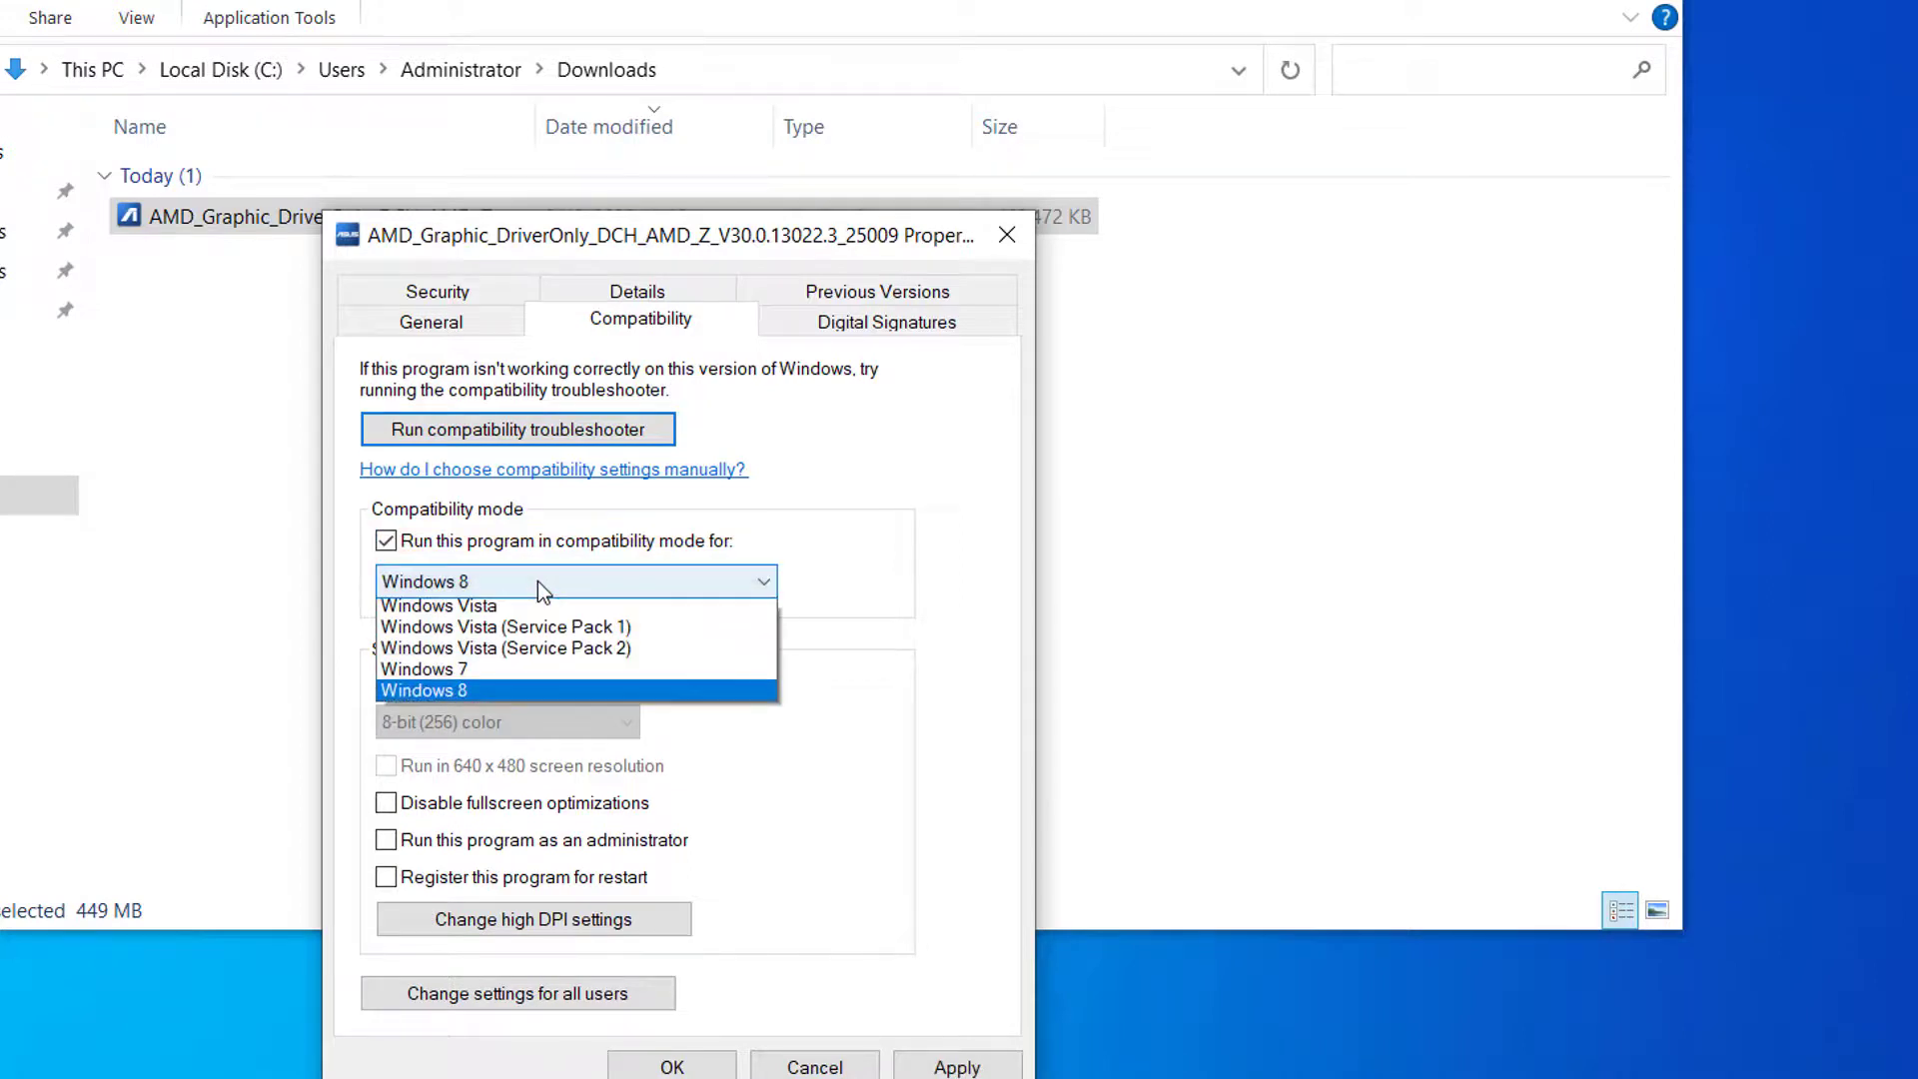
click(515, 679)
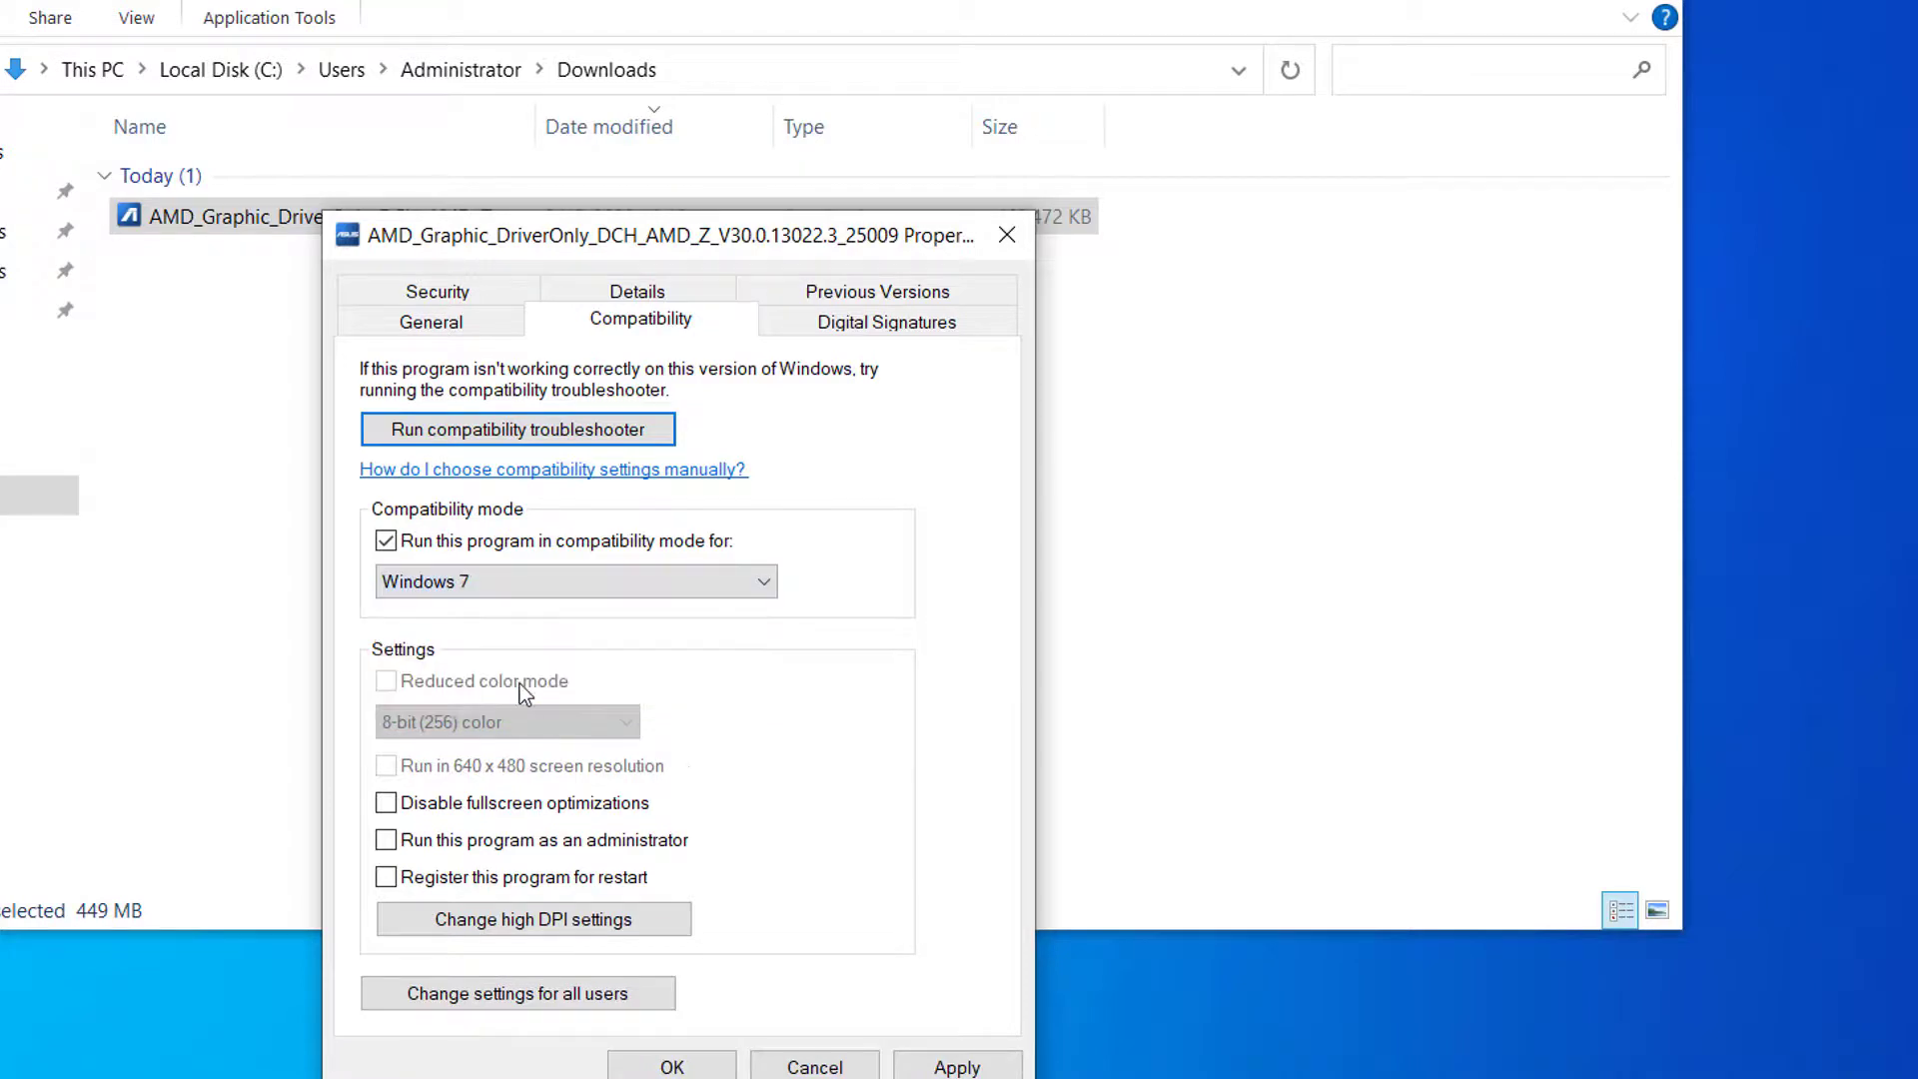
click(957, 1067)
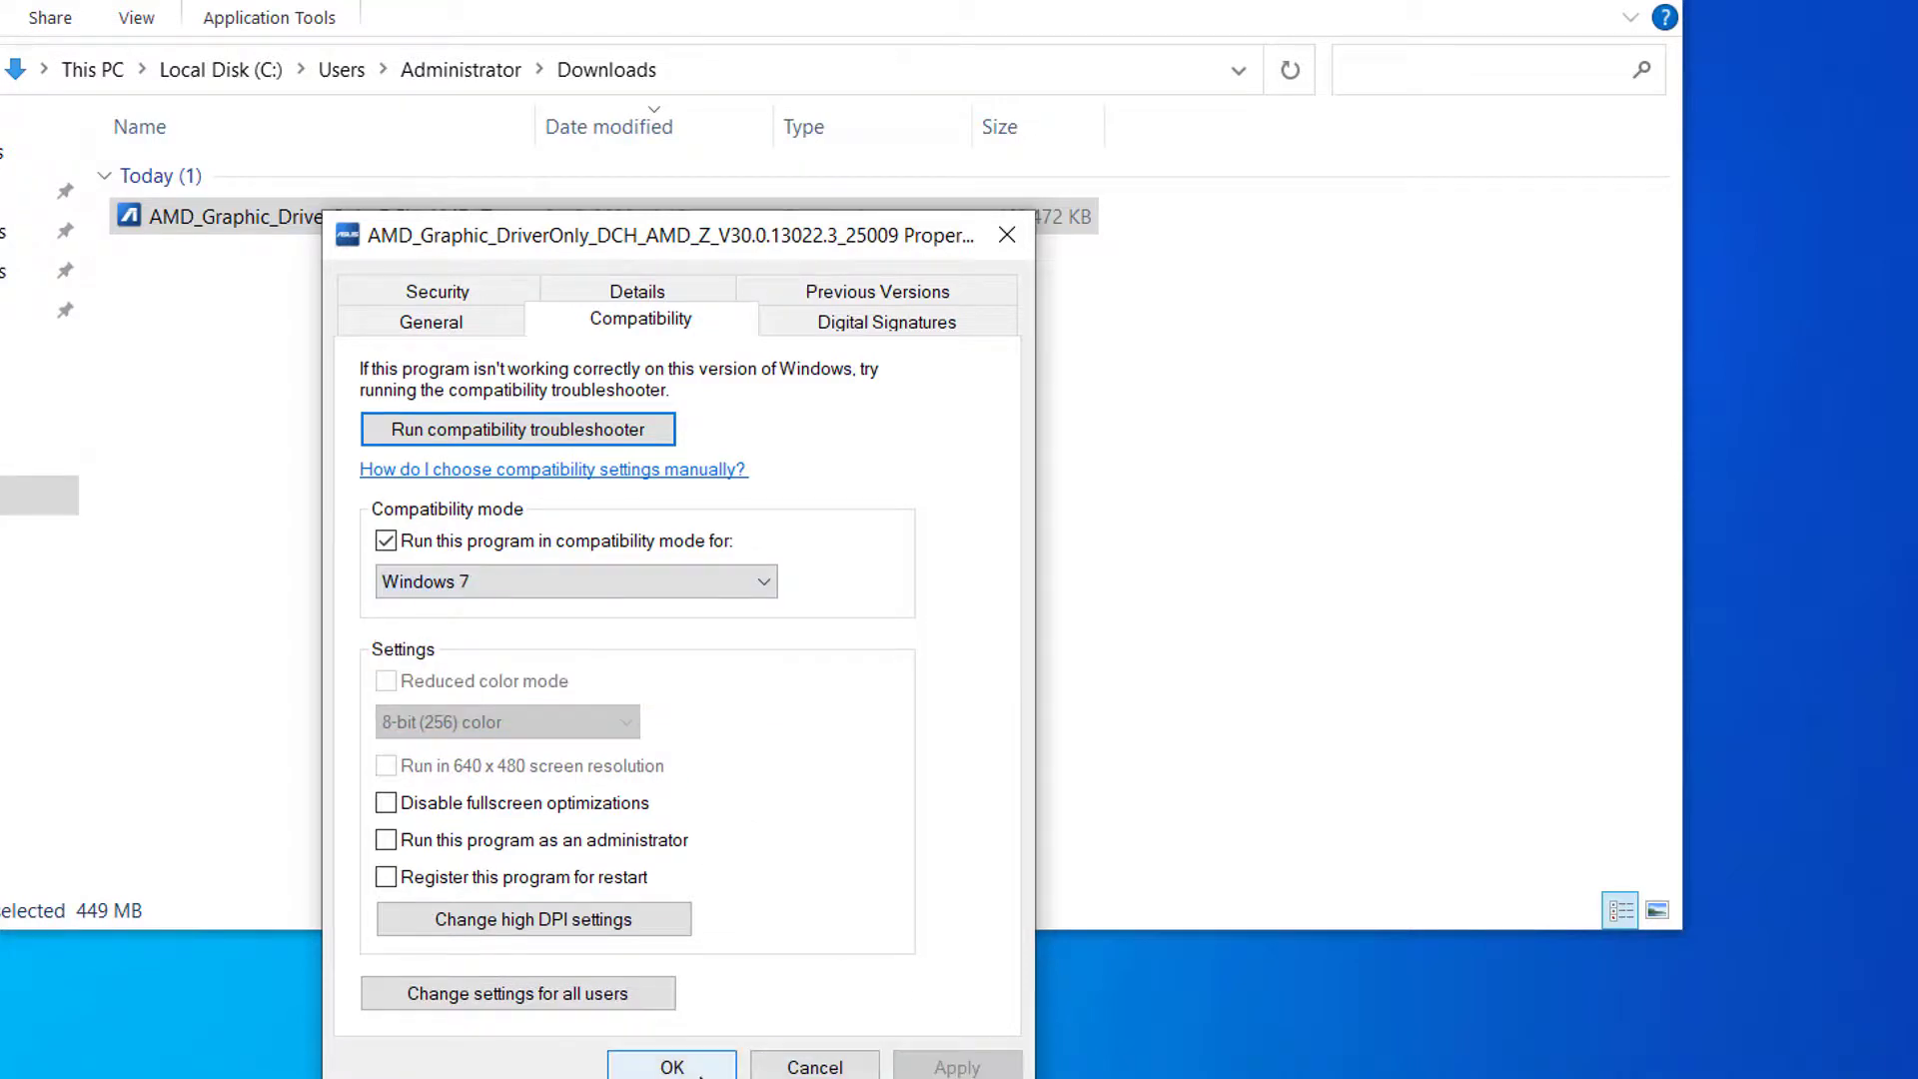
- Close the properties and launch the AMD installer, allowing it past the security warning
click(673, 1067)
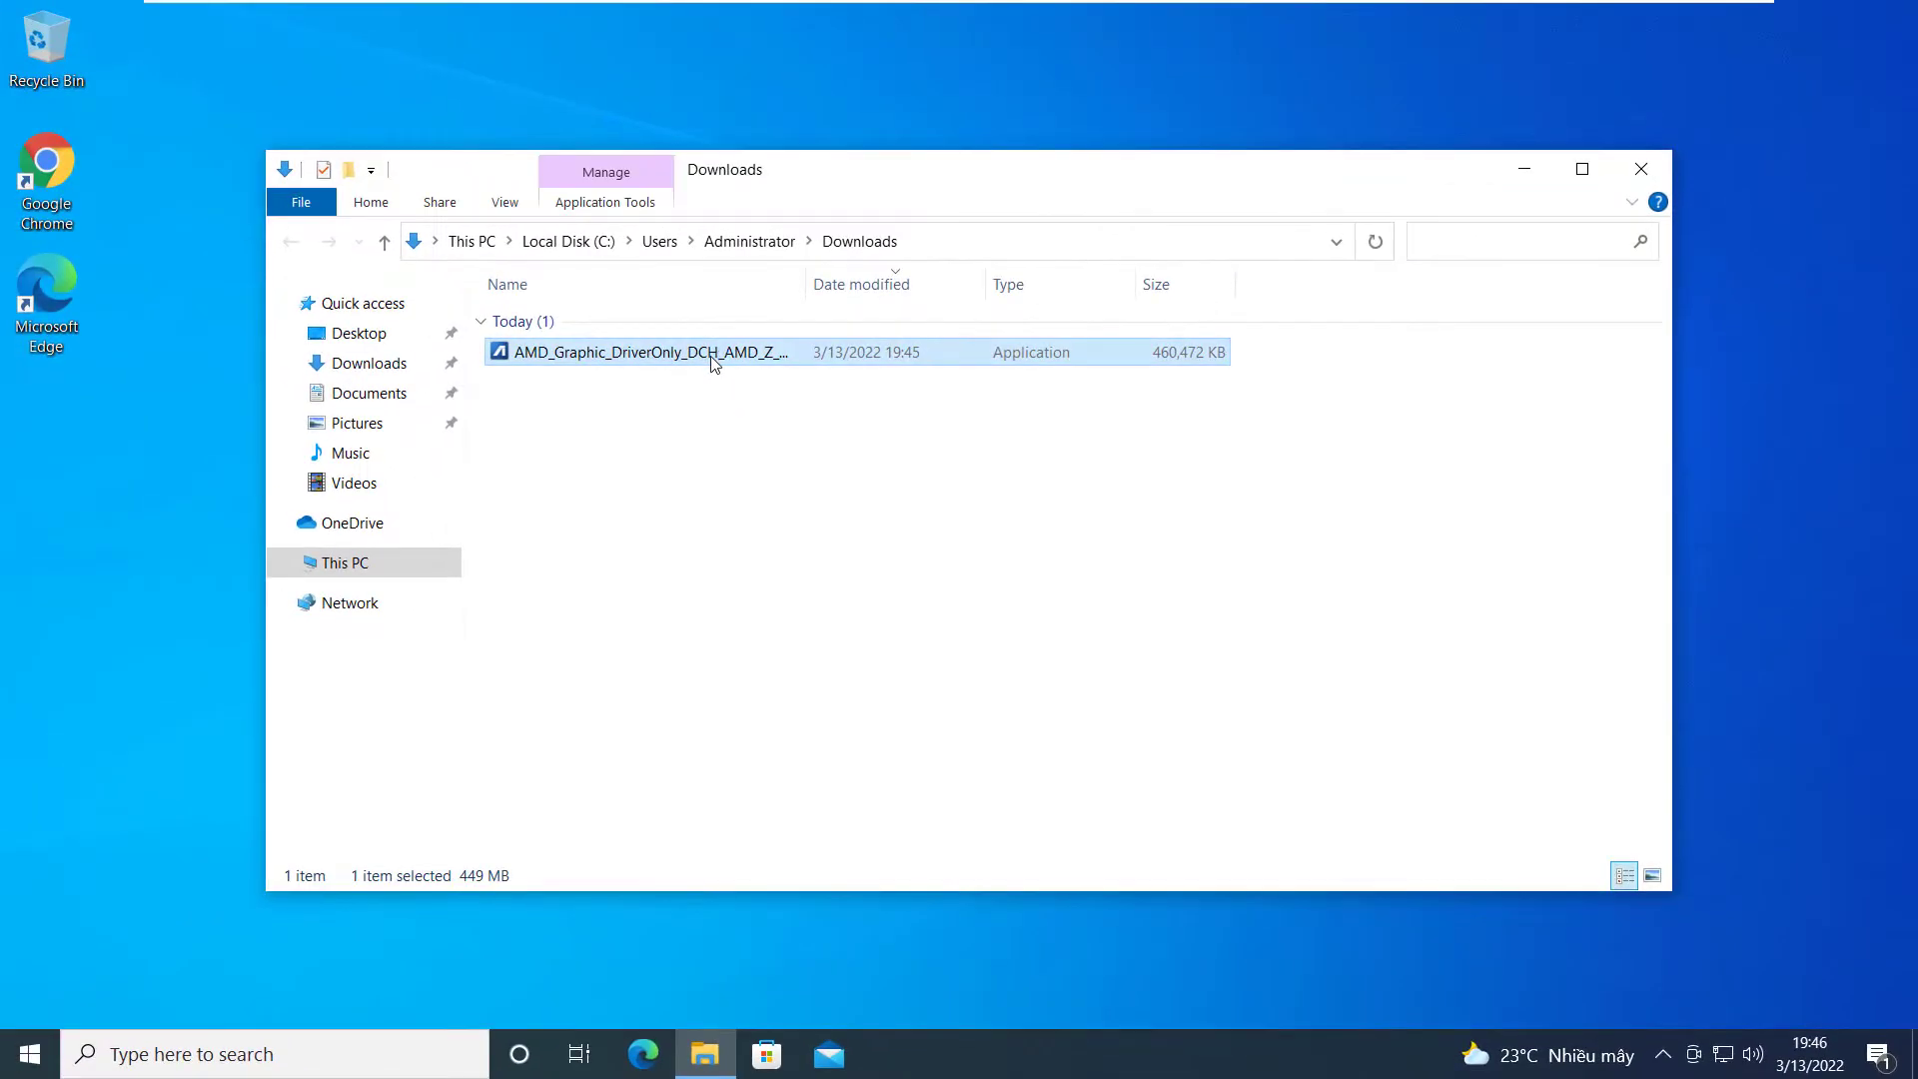
double_click(421, 224)
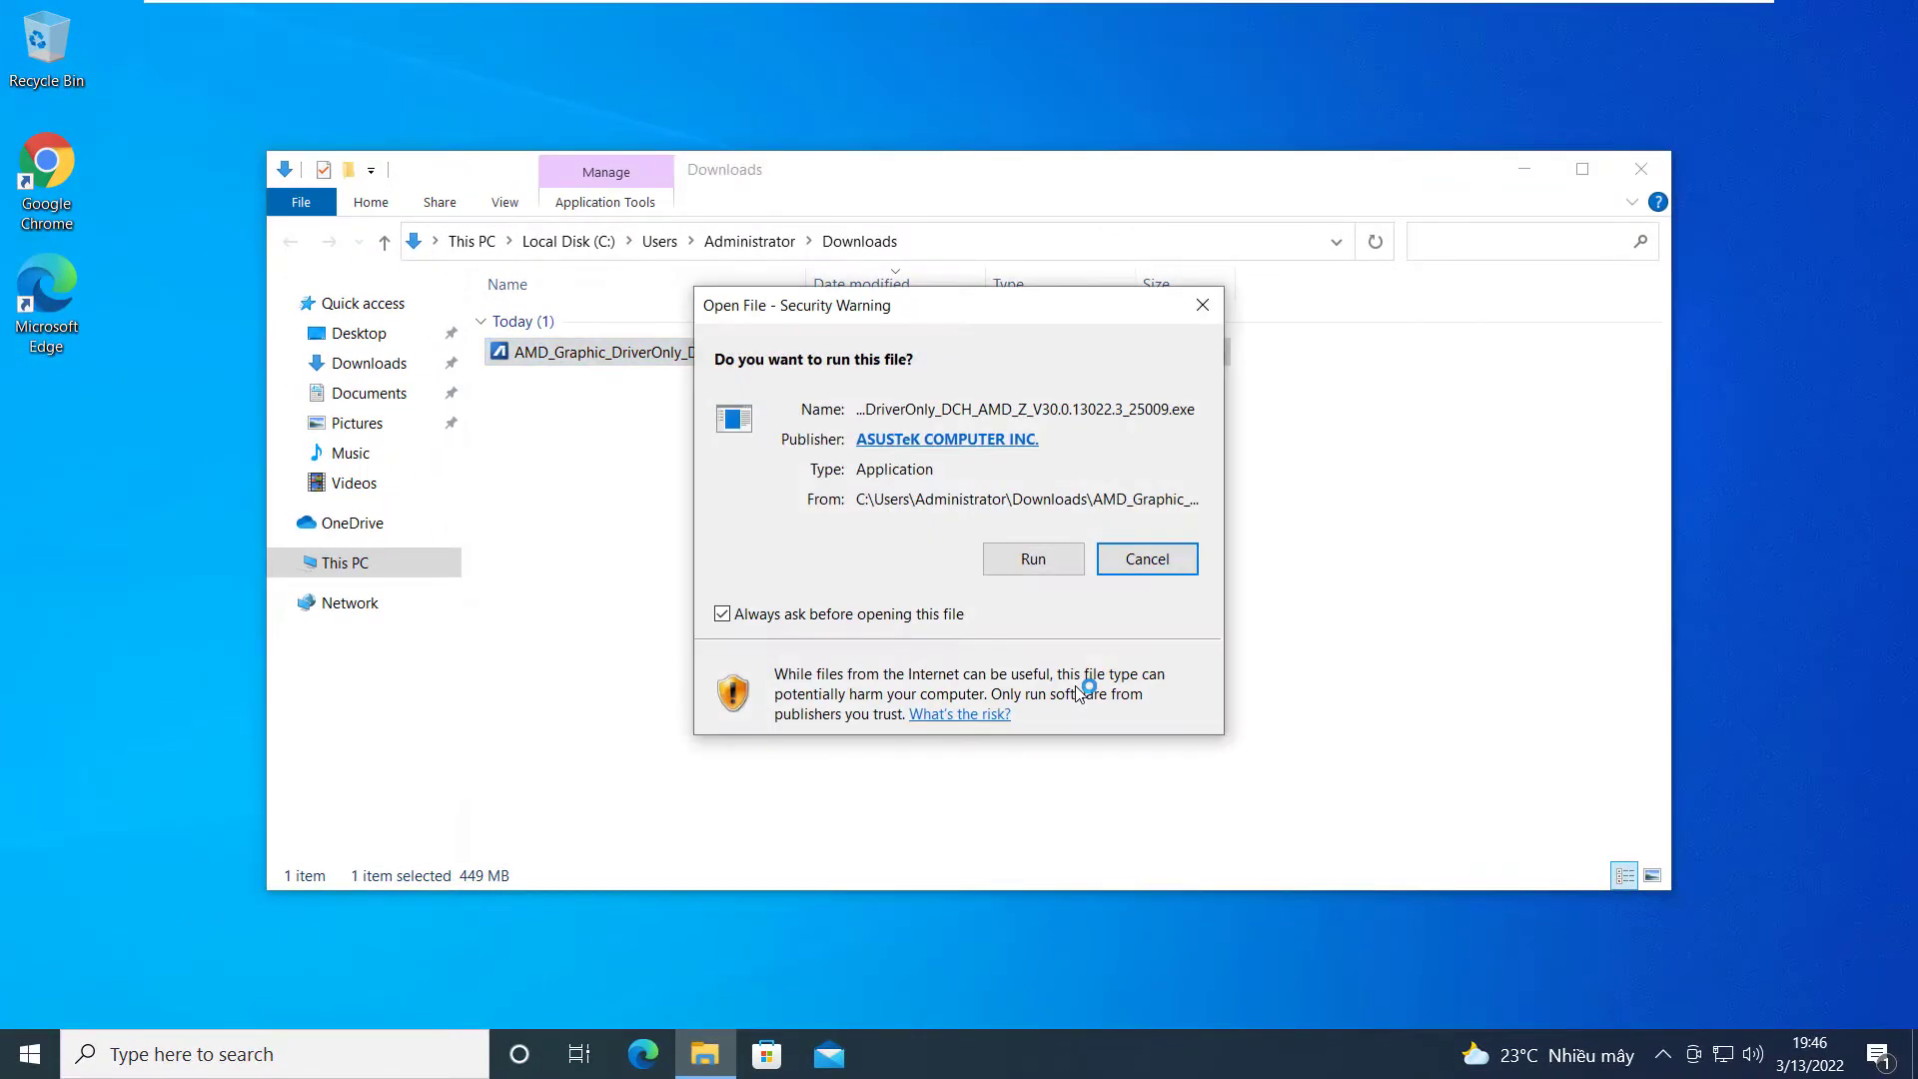
click(1074, 549)
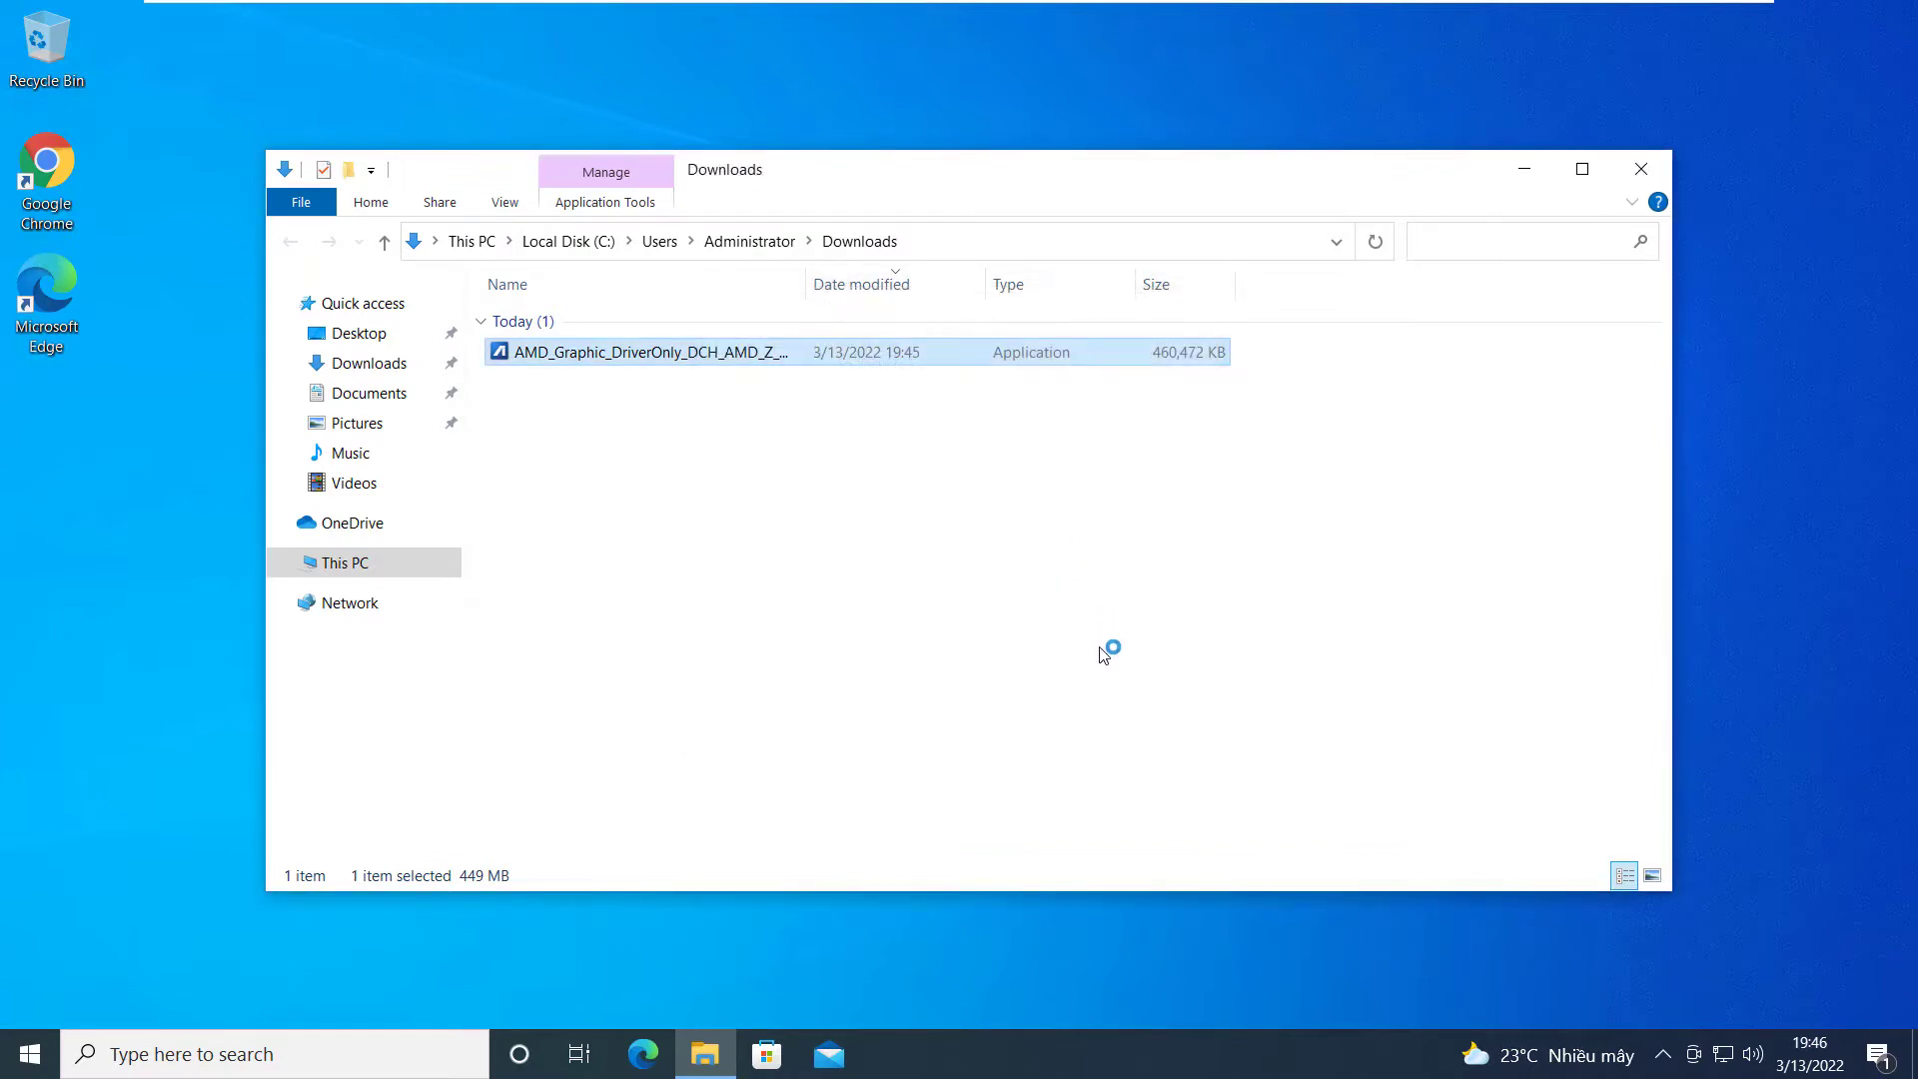